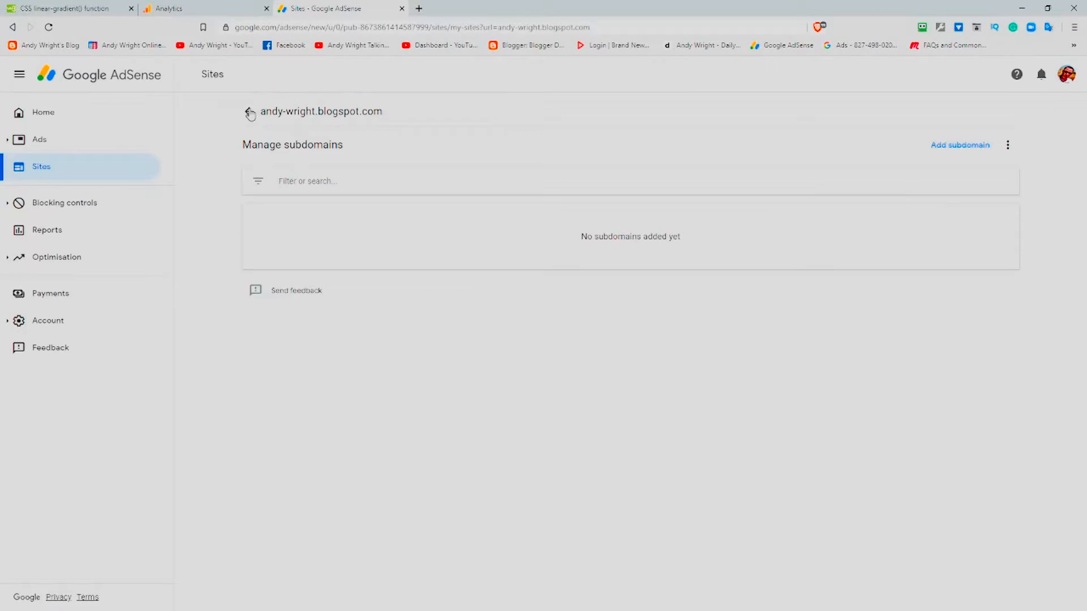
Open the details of the site that requires review in AdSense and copy its AdSense code.
{"action": "left_click", "coordinate": [248, 112]}
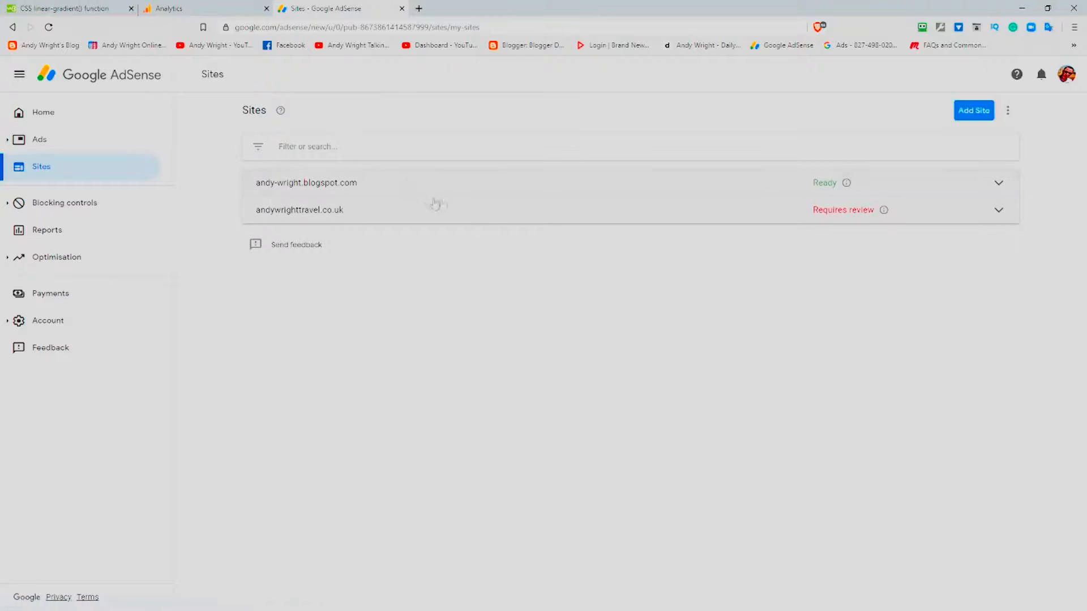
{"action": "left_click", "coordinate": [887, 212]}
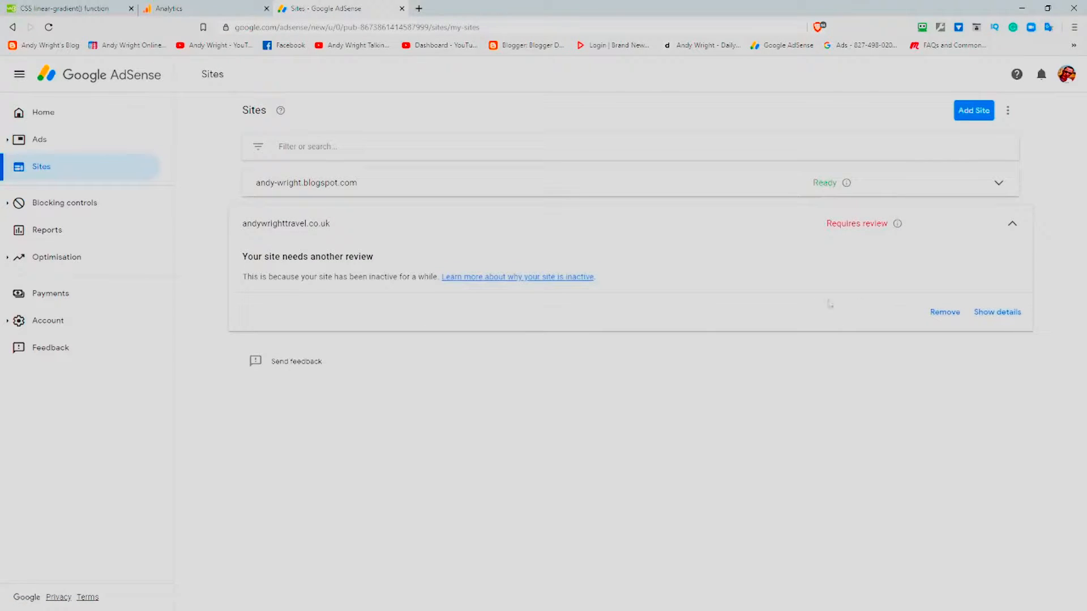
{"action": "left_click", "coordinate": [999, 313]}
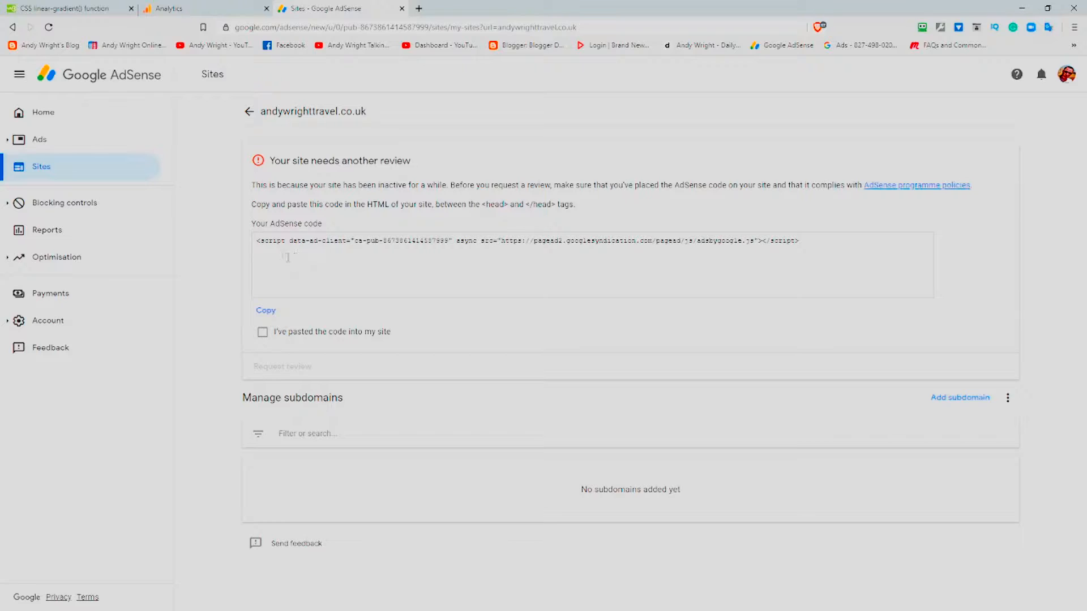
{"action": "left_click", "coordinate": [258, 240]}
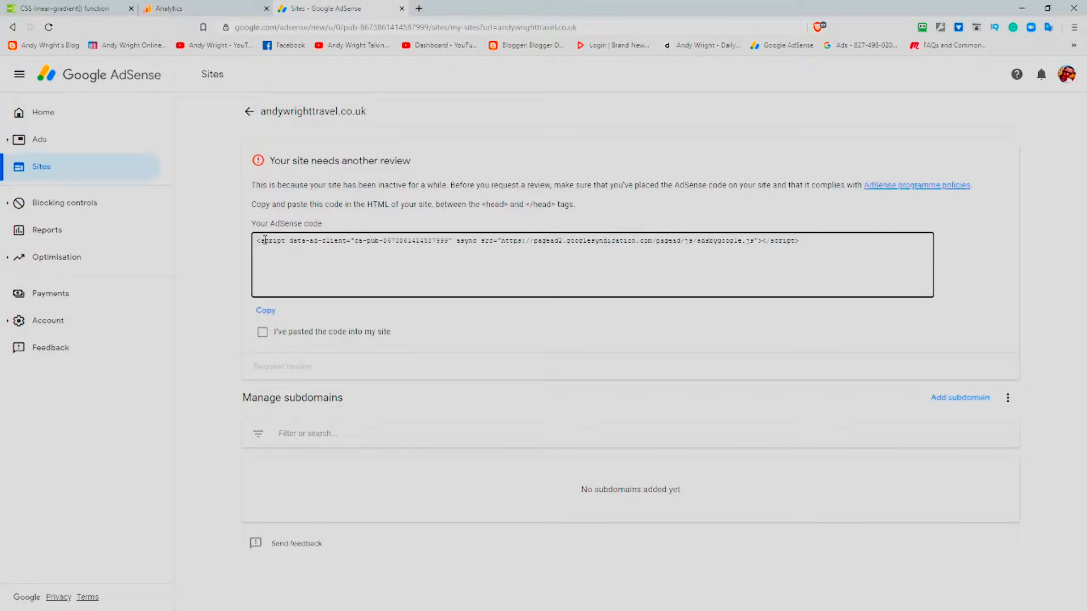
{"action": "left_click_drag", "start_coordinate": [256, 242], "coordinate": [420, 290]}
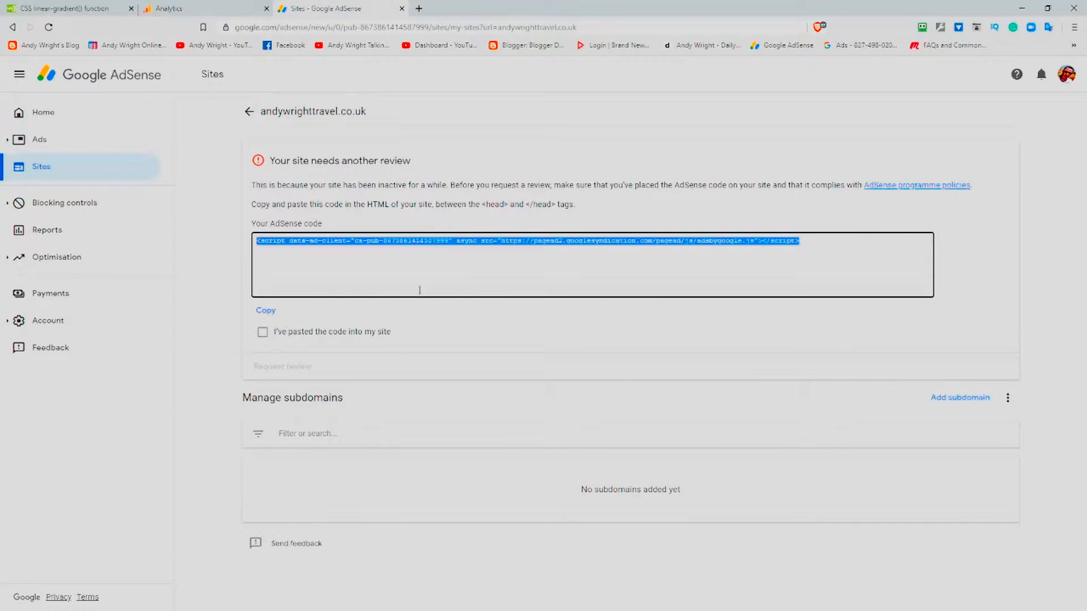
{"action": "left_click", "coordinate": [278, 309]}
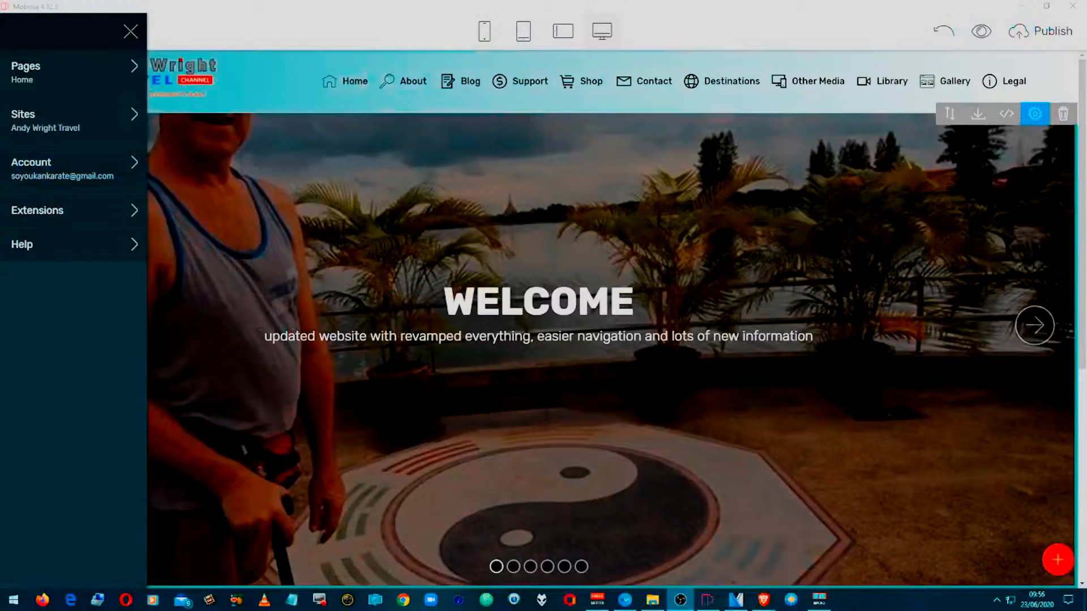
Switch to Mobirise, open the Home page's settings and copy the AdSense script from its Inside <head> code.
{"action": "left_click", "coordinate": [73, 130]}
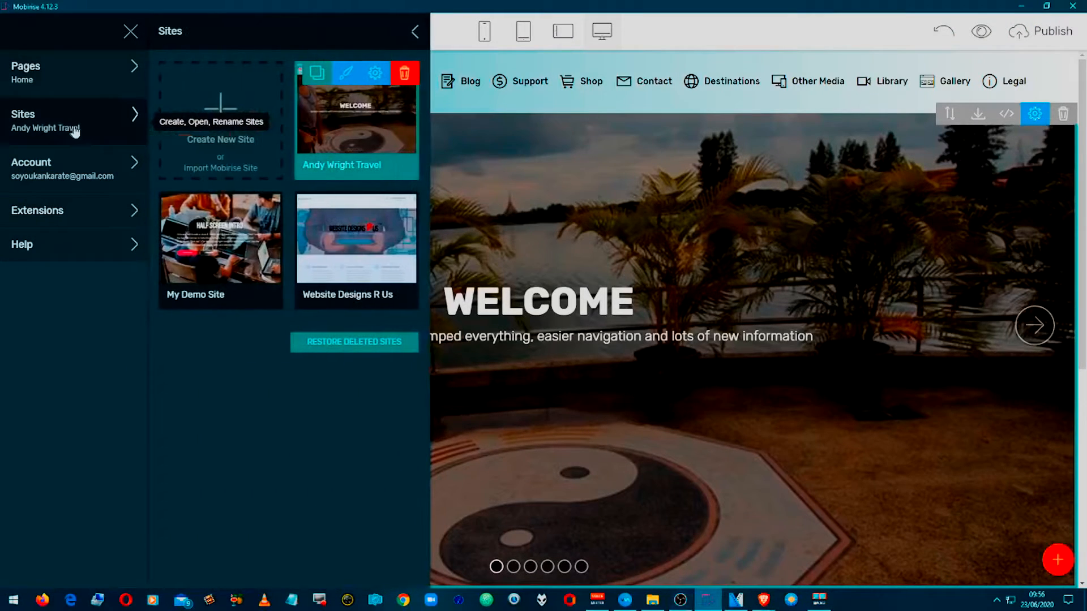
{"action": "left_click", "coordinate": [81, 91]}
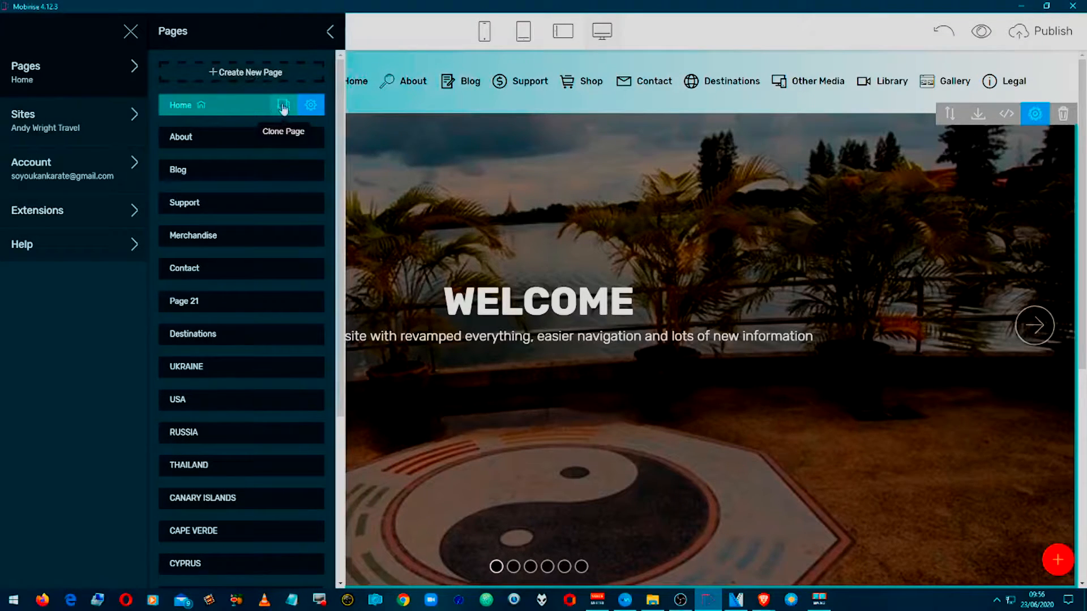
{"action": "left_click", "coordinate": [311, 105]}
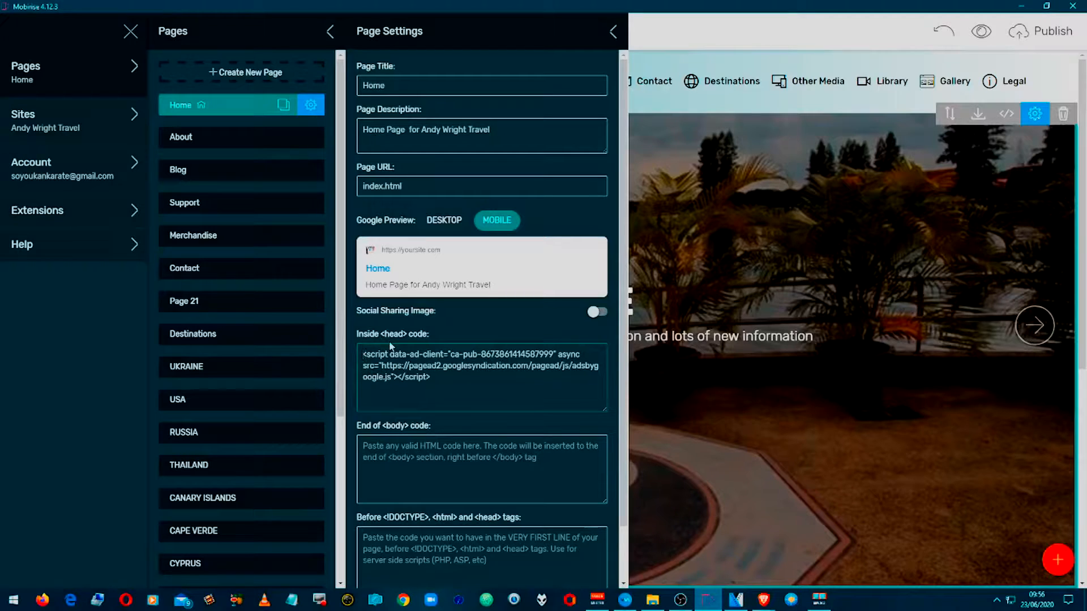
{"action": "key", "text": "shift+Down"}
{"action": "key", "text": "shift+Down"}
{"action": "key", "text": "shift+Down"}
{"action": "key", "text": "ctrl+c"}
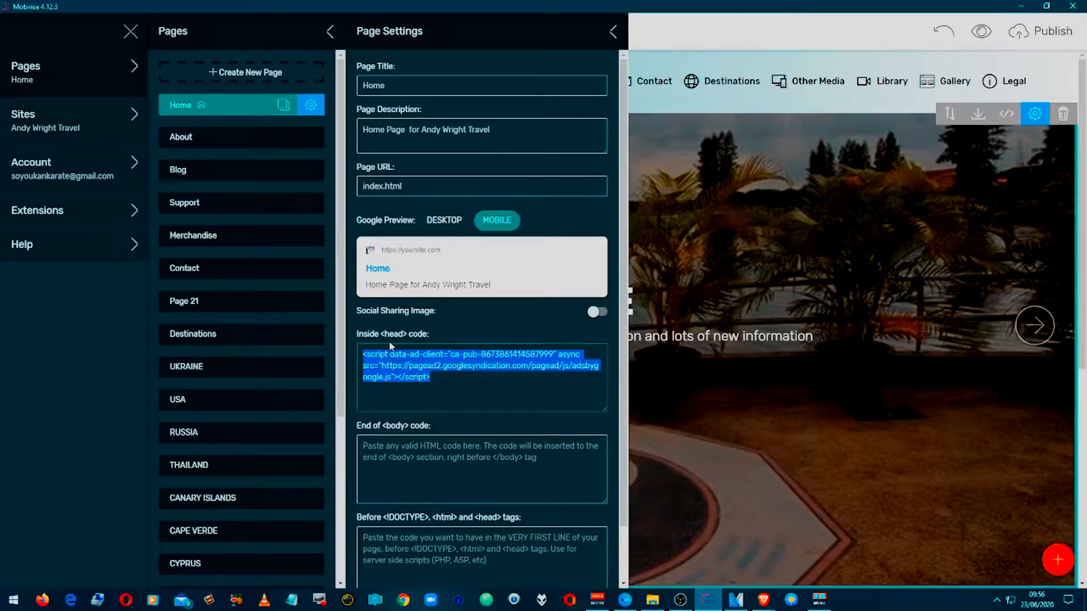
{"action": "key", "text": "Right"}
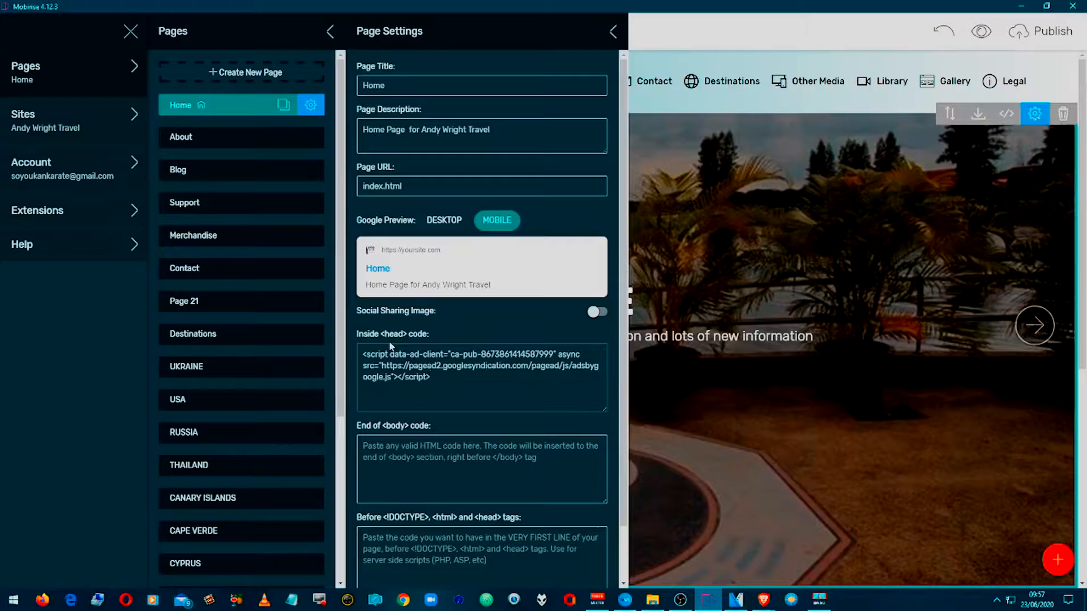
Close the page settings and publish the whole site to the local drive folder with Publish changes only turned off.
{"action": "left_click", "coordinate": [670, 416]}
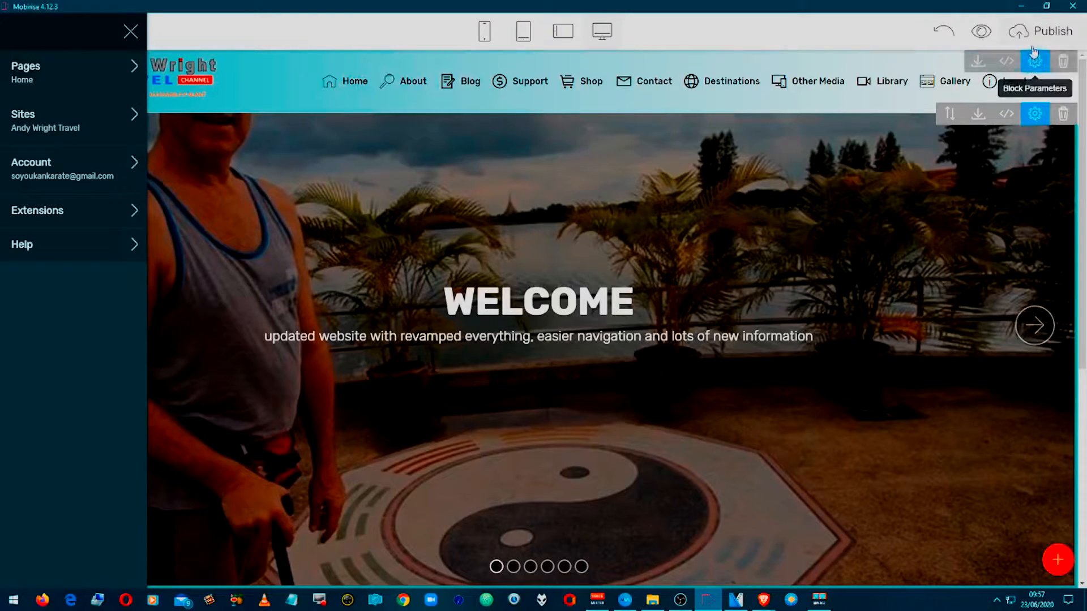
{"action": "left_click", "coordinate": [1027, 37]}
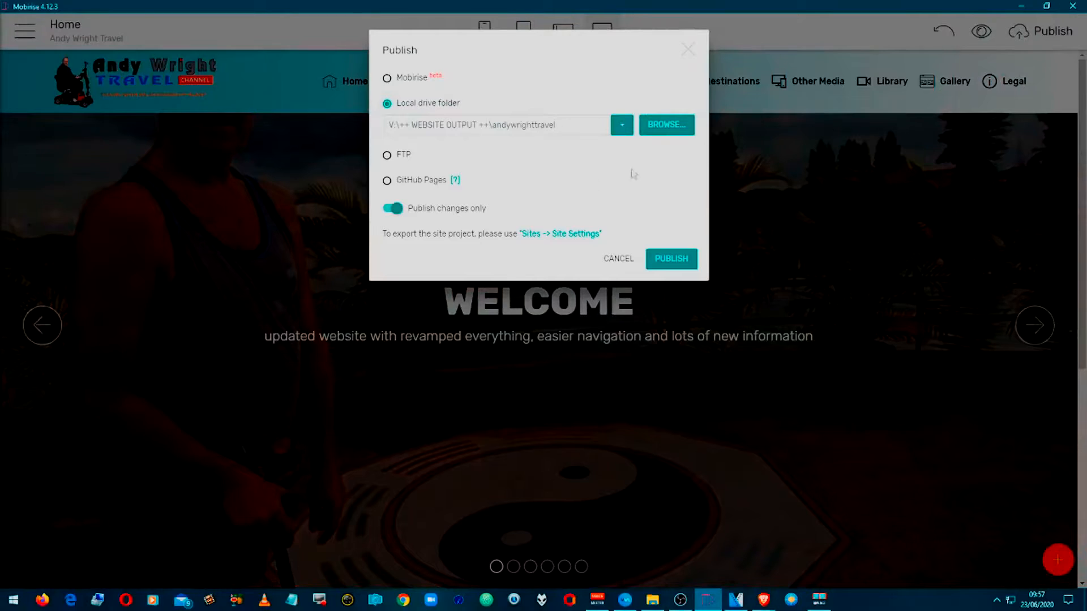
{"action": "left_click", "coordinate": [395, 211]}
{"action": "left_click", "coordinate": [678, 260]}
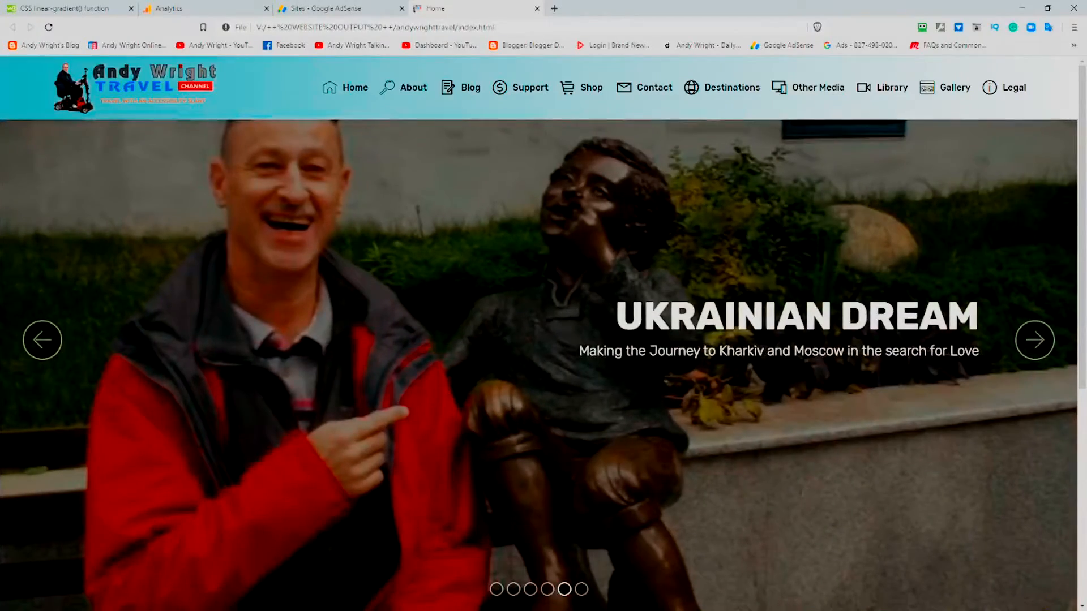
Check the lastminute.com affiliate link on the published home page, accepting the site's cookies and closing it again.
{"action": "scroll", "coordinate": [226, 113], "scroll_direction": "down", "scroll_amount": 3}
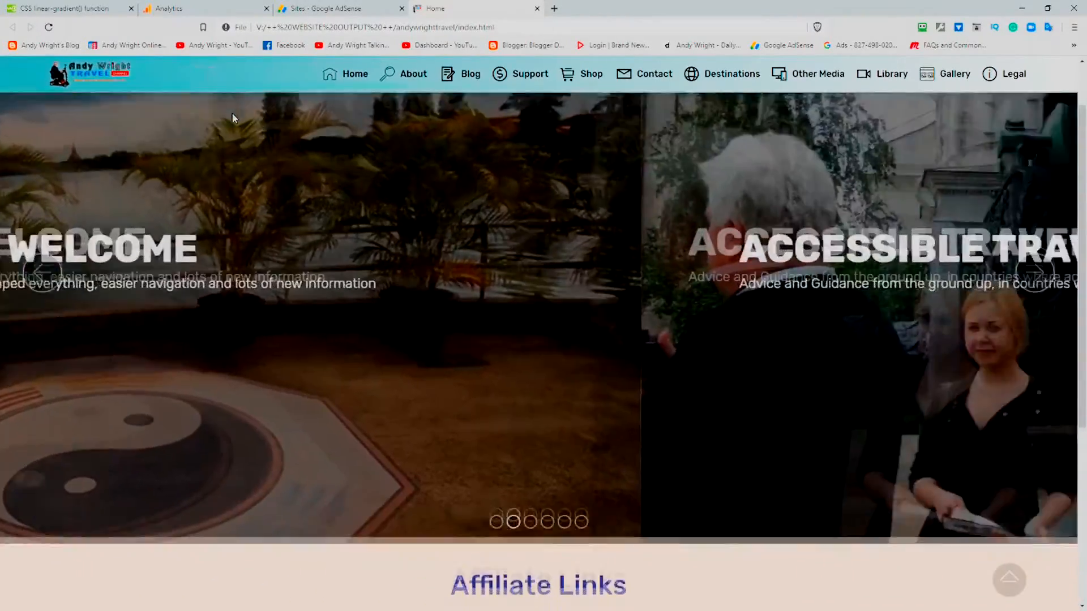
{"action": "scroll", "coordinate": [233, 112], "scroll_direction": "down", "scroll_amount": 4}
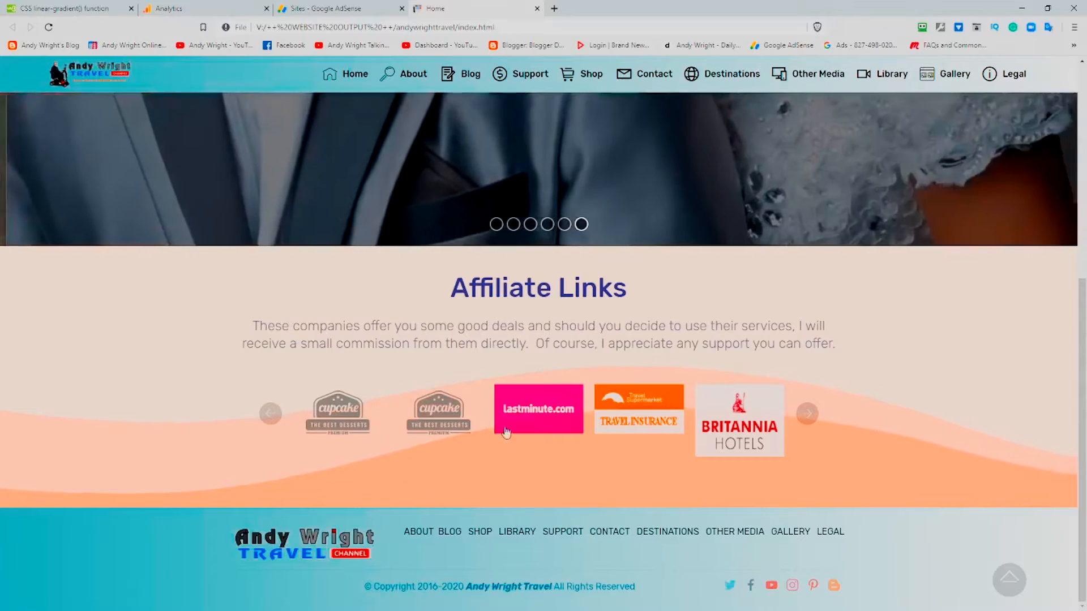
{"action": "left_click", "coordinate": [541, 418]}
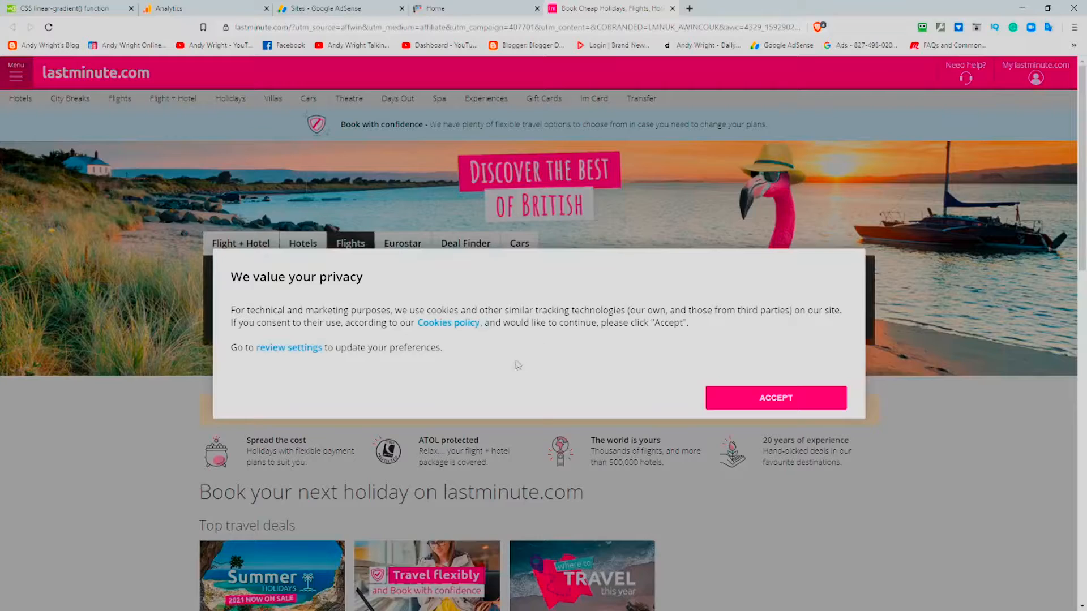
{"action": "double_click", "coordinate": [776, 398]}
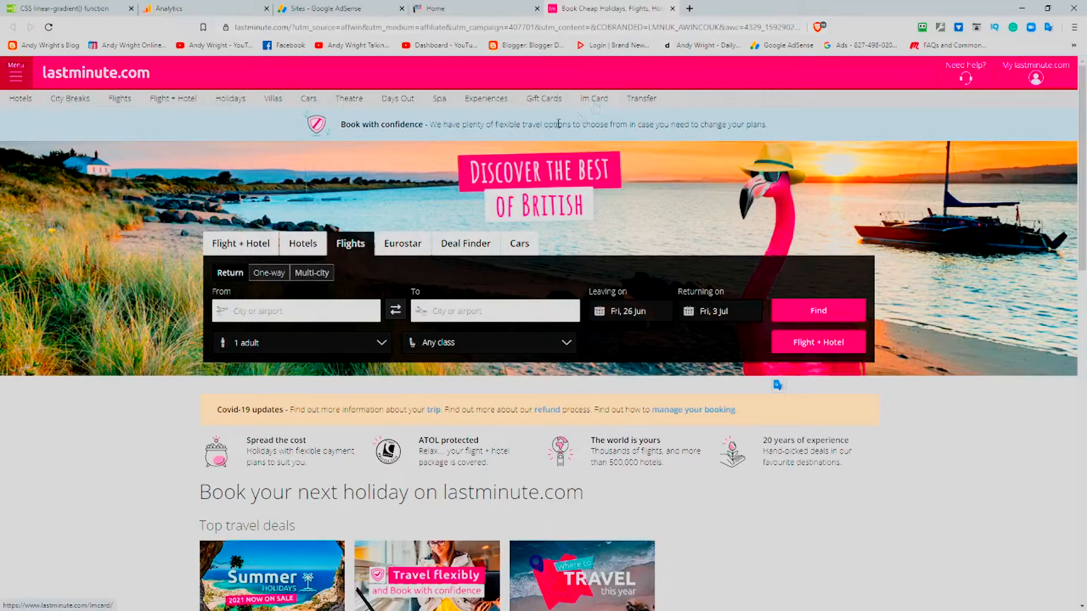
{"action": "left_click", "coordinate": [673, 8]}
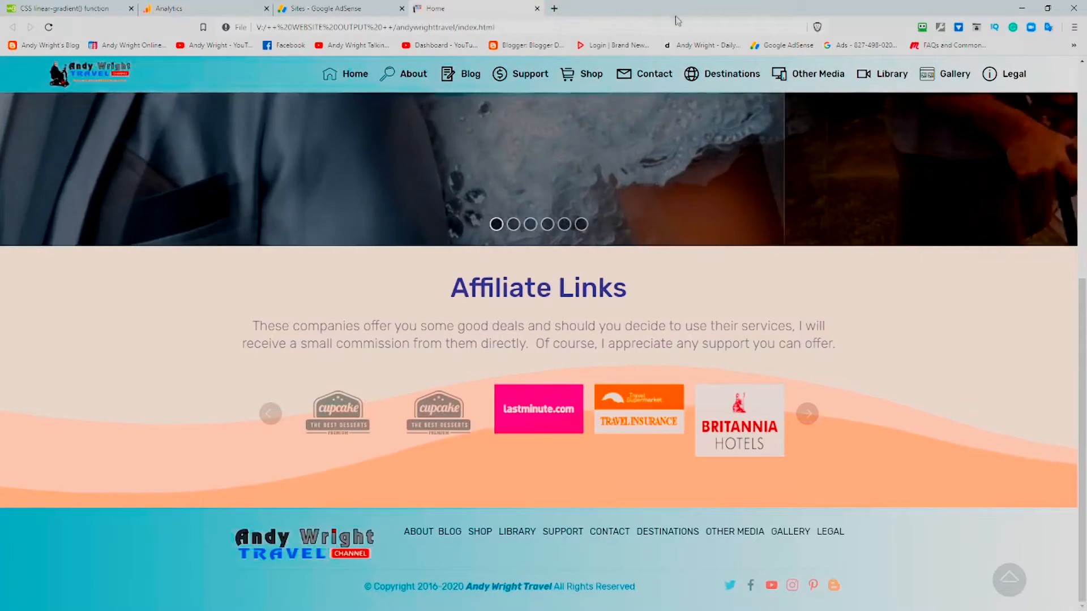
Browse through the remaining logos in the Affiliate Links carousel, then close the published site preview.
{"action": "left_click", "coordinate": [816, 414]}
{"action": "left_click", "coordinate": [810, 413]}
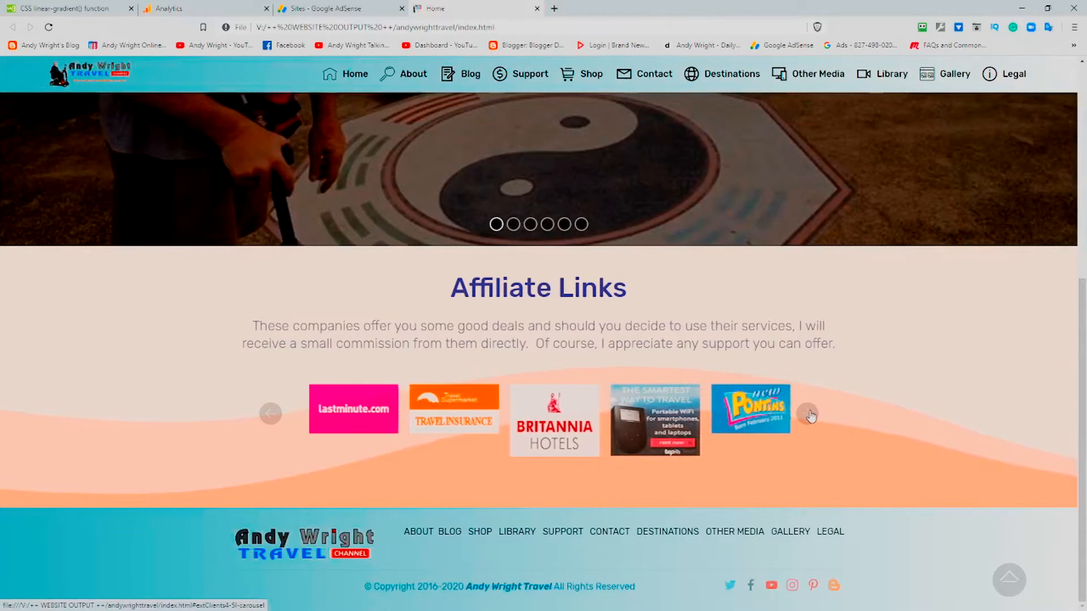
{"action": "left_click", "coordinate": [810, 410]}
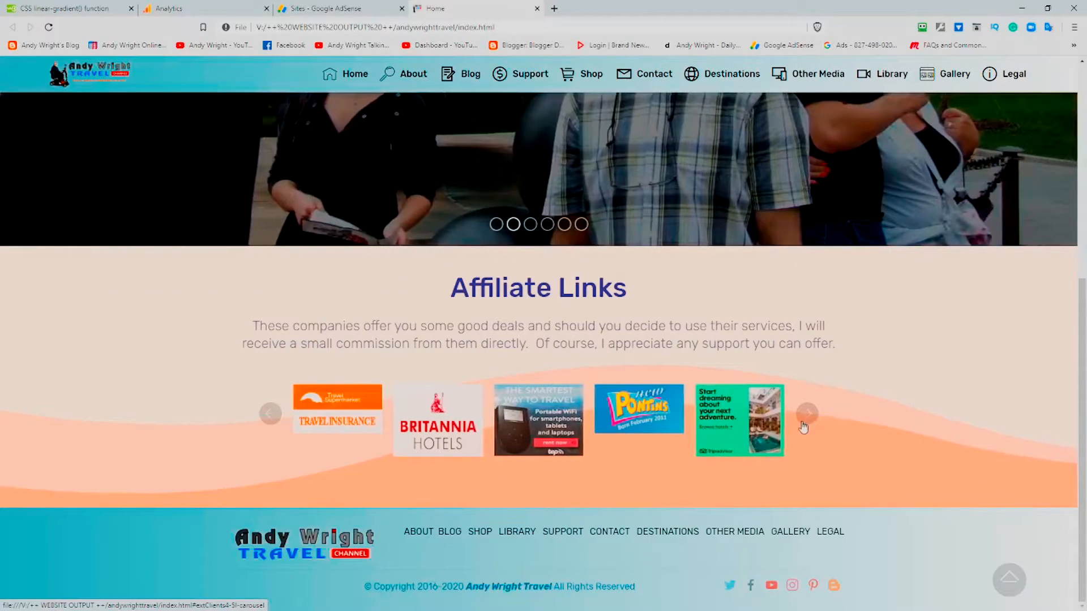
{"action": "left_click", "coordinate": [806, 415]}
{"action": "left_click", "coordinate": [804, 415]}
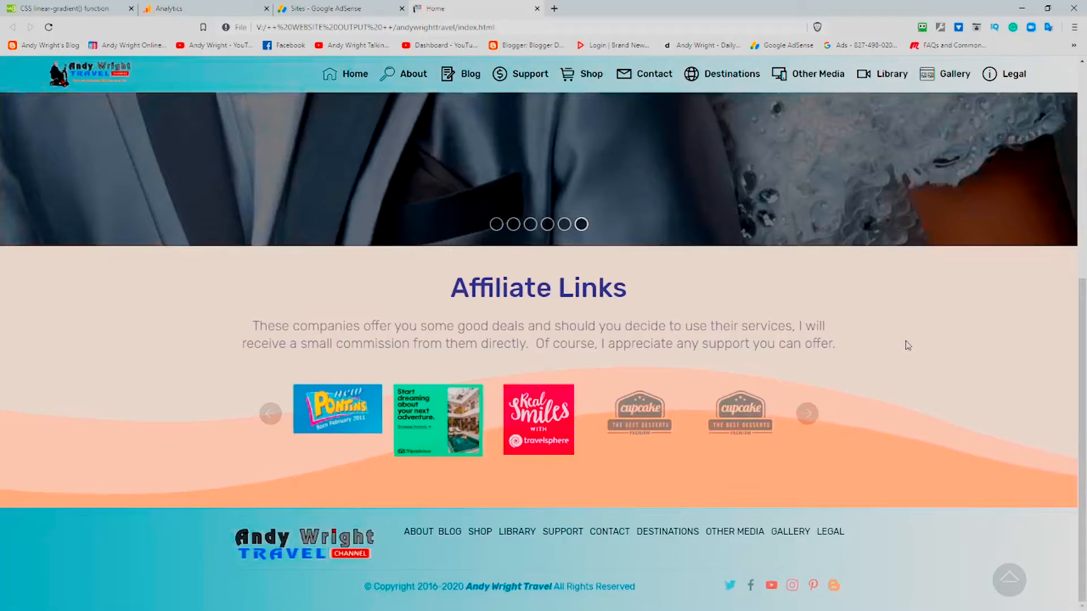
{"action": "key", "text": "ctrl+w"}
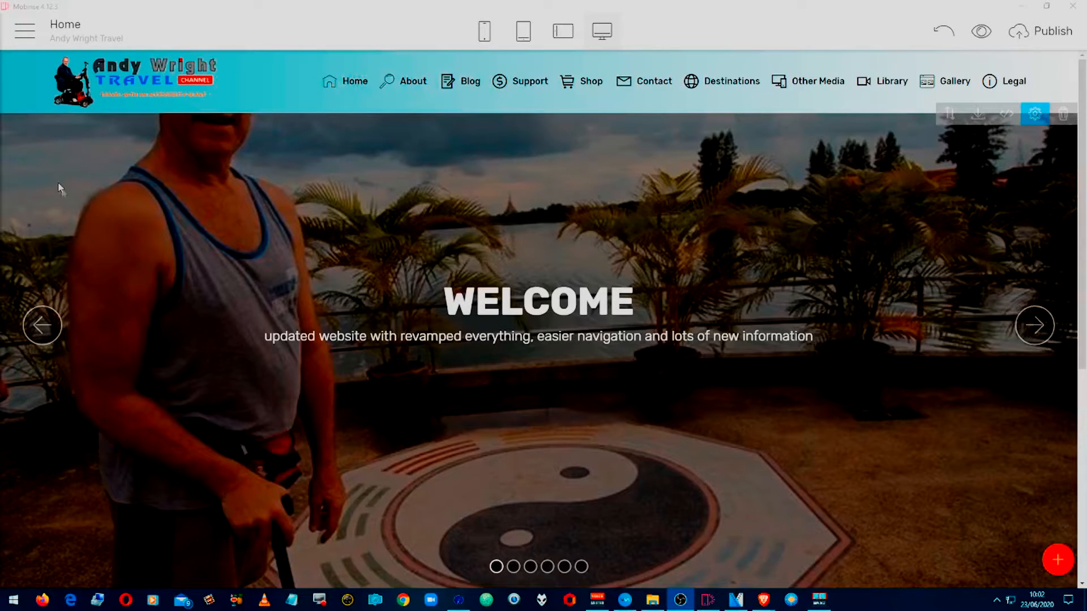
In Mobirise, paste the AdSense script into the About page's Inside <head> code.
{"action": "left_click", "coordinate": [30, 31]}
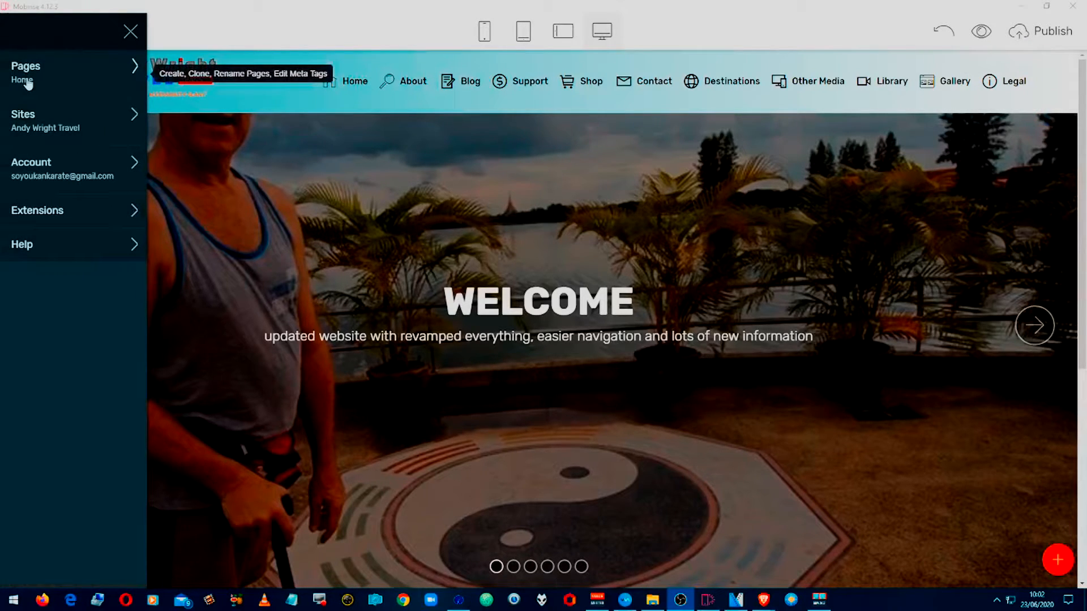
{"action": "left_click", "coordinate": [28, 83]}
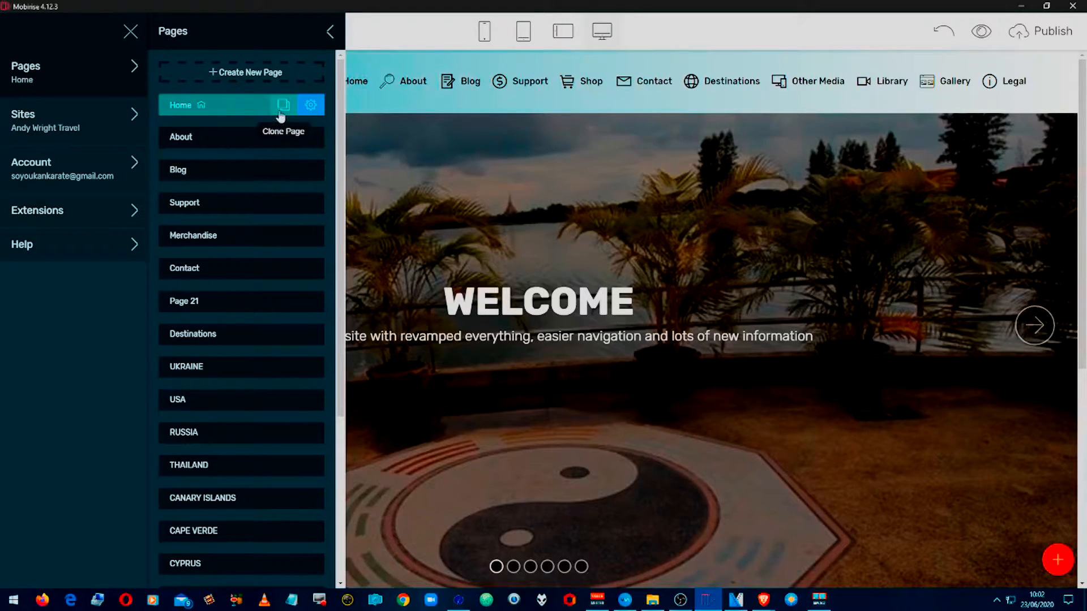
{"action": "left_click", "coordinate": [311, 104]}
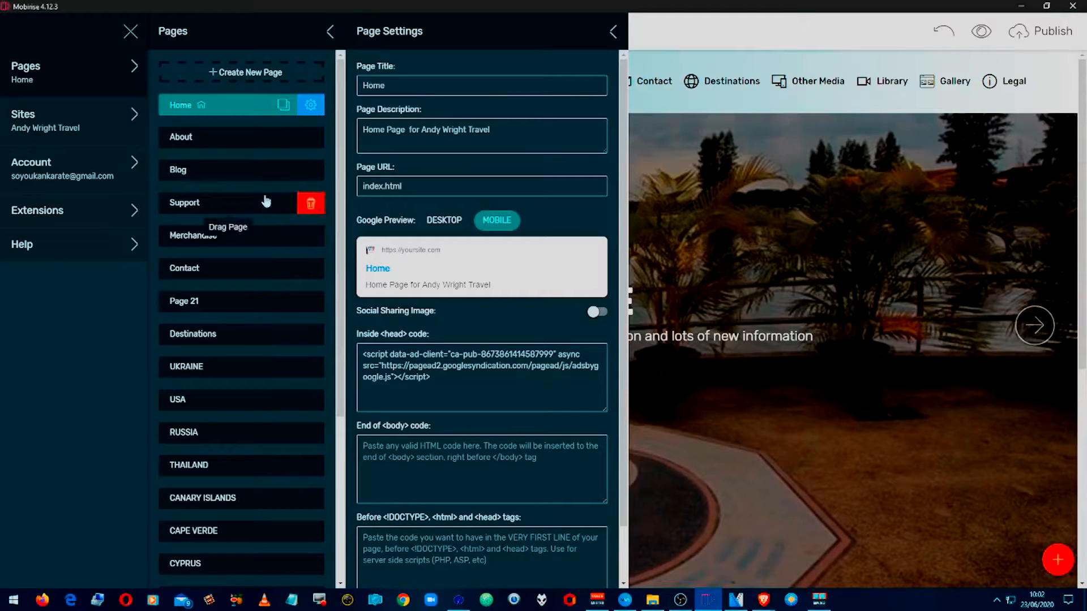
{"action": "left_click", "coordinate": [285, 139]}
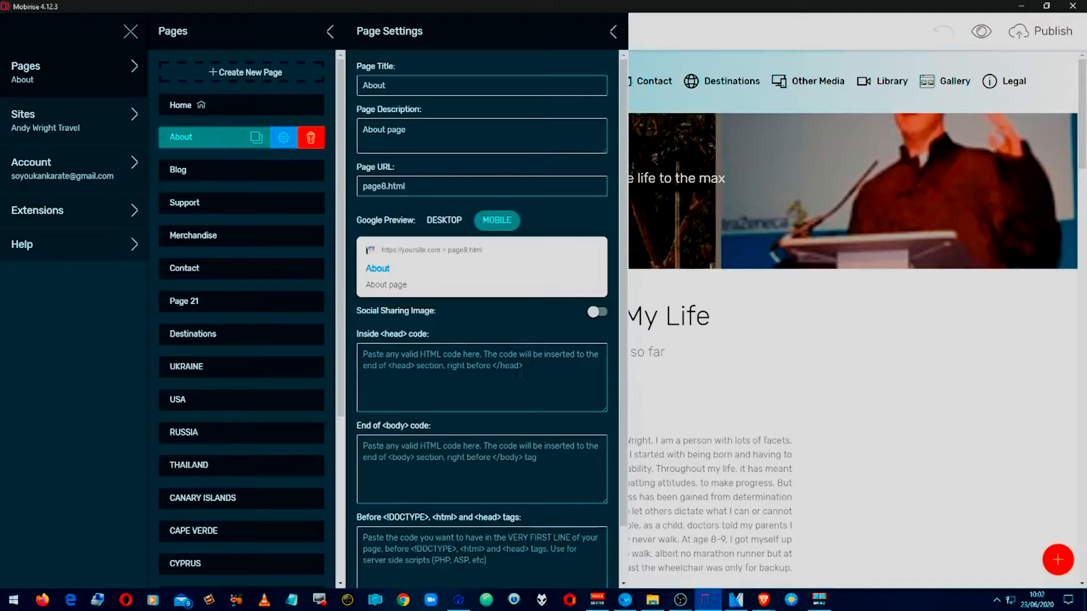
{"action": "left_click", "coordinate": [365, 360]}
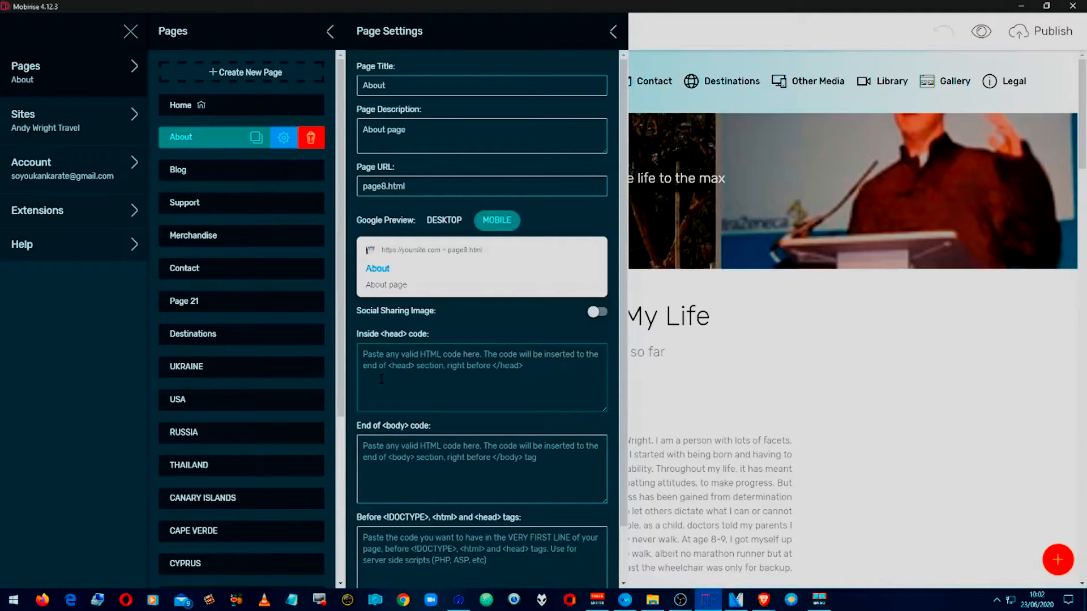
{"action": "key", "text": "ctrl+v"}
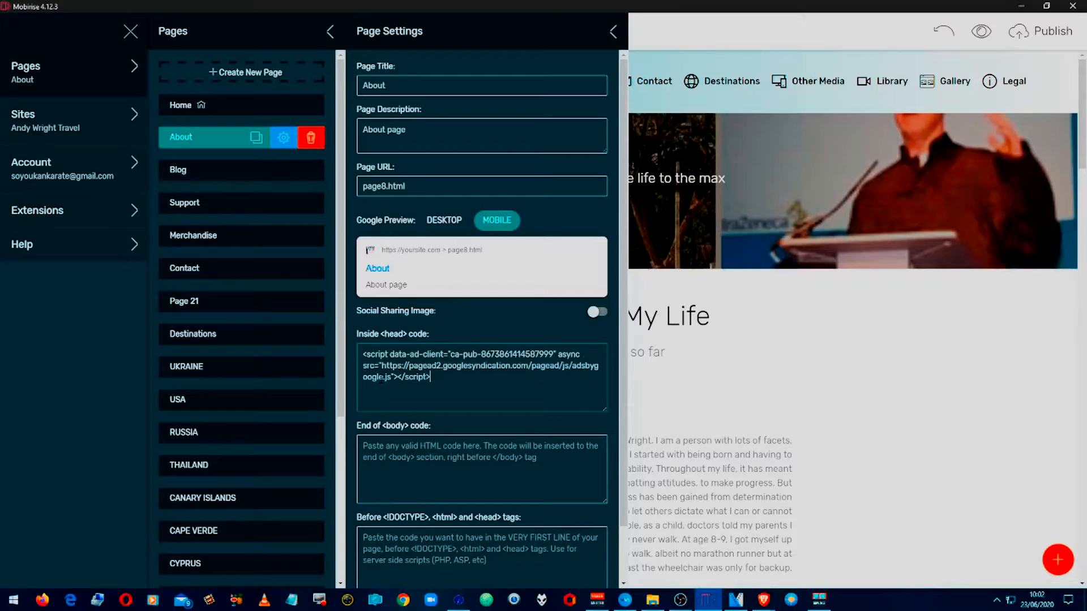
Paste the AdSense script into the Merchandise page's Inside <head> code.
{"action": "left_click", "coordinate": [236, 245]}
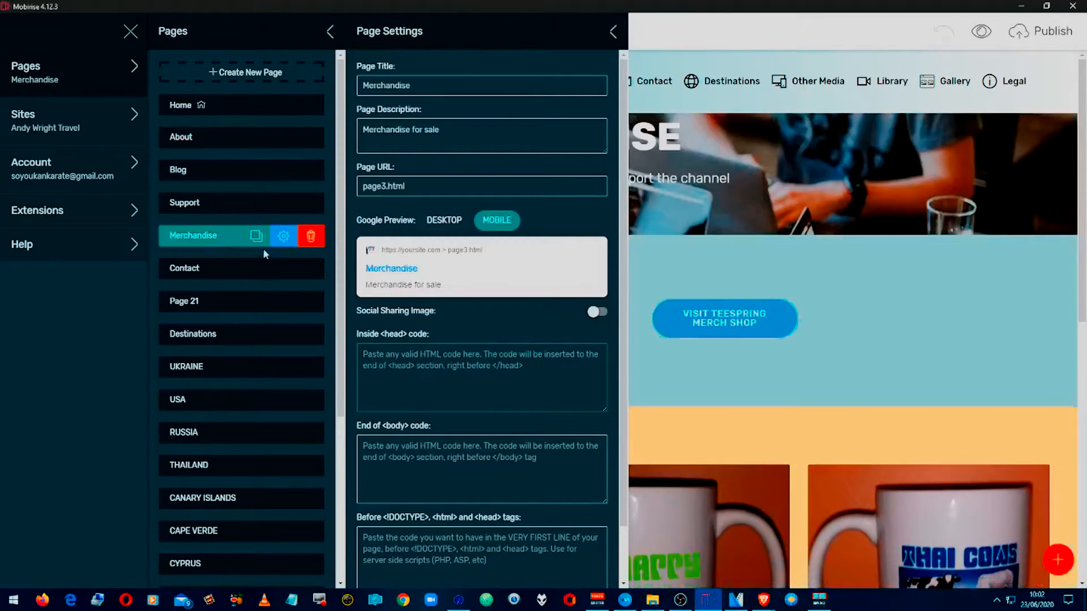
{"action": "left_click", "coordinate": [363, 355]}
{"action": "key", "text": "ctrl+v"}
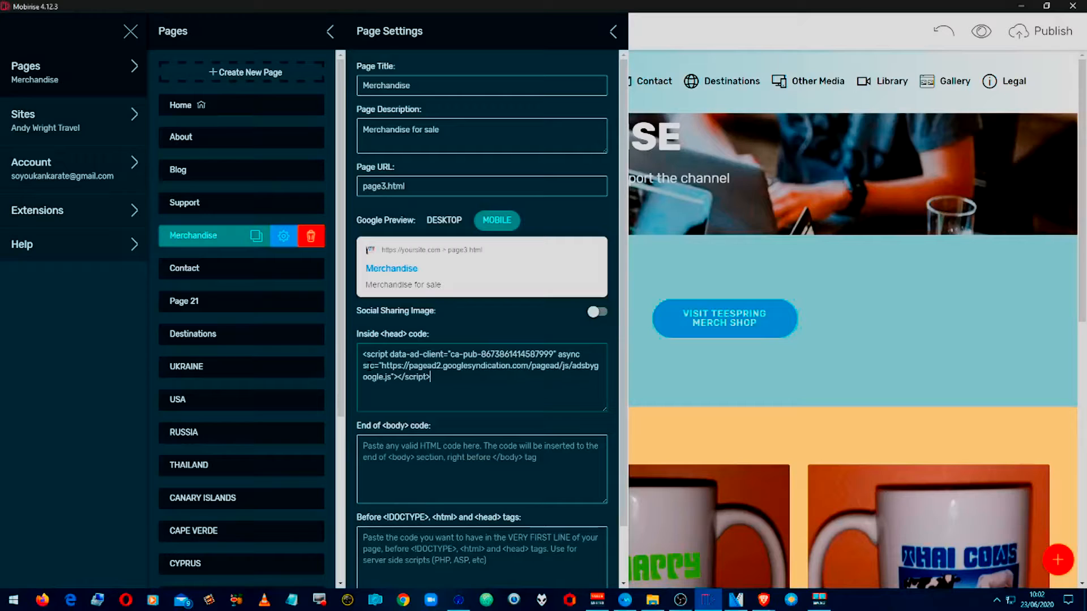
Paste the AdSense script into the Contact page's Inside <head> code.
{"action": "left_click", "coordinate": [210, 270]}
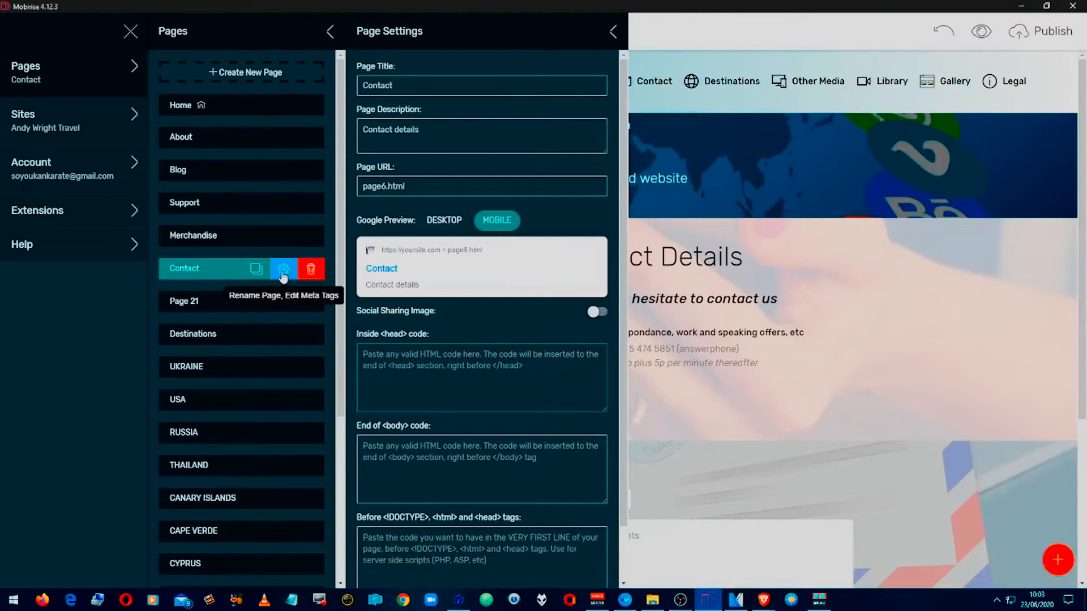
{"action": "left_click", "coordinate": [363, 357]}
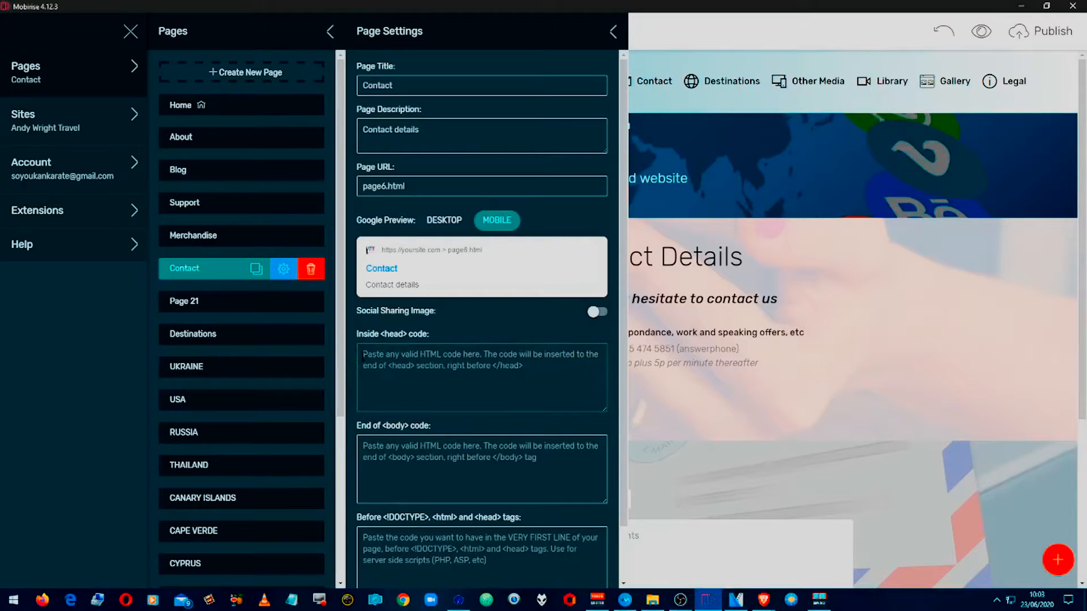
{"action": "key", "text": "ctrl+v"}
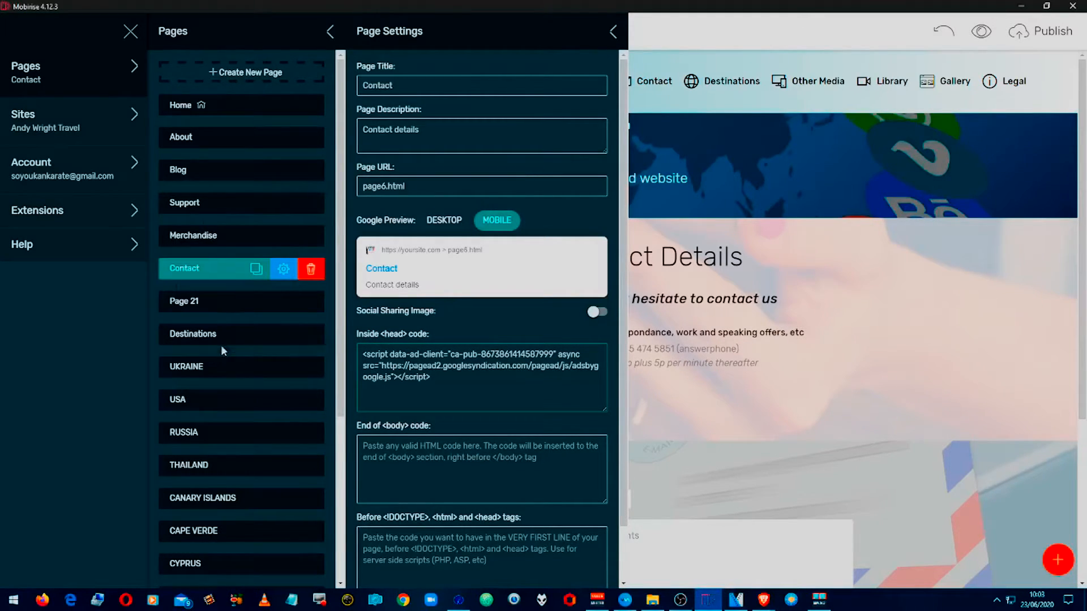
{"action": "scroll", "coordinate": [229, 371], "scroll_direction": "down", "scroll_amount": 4}
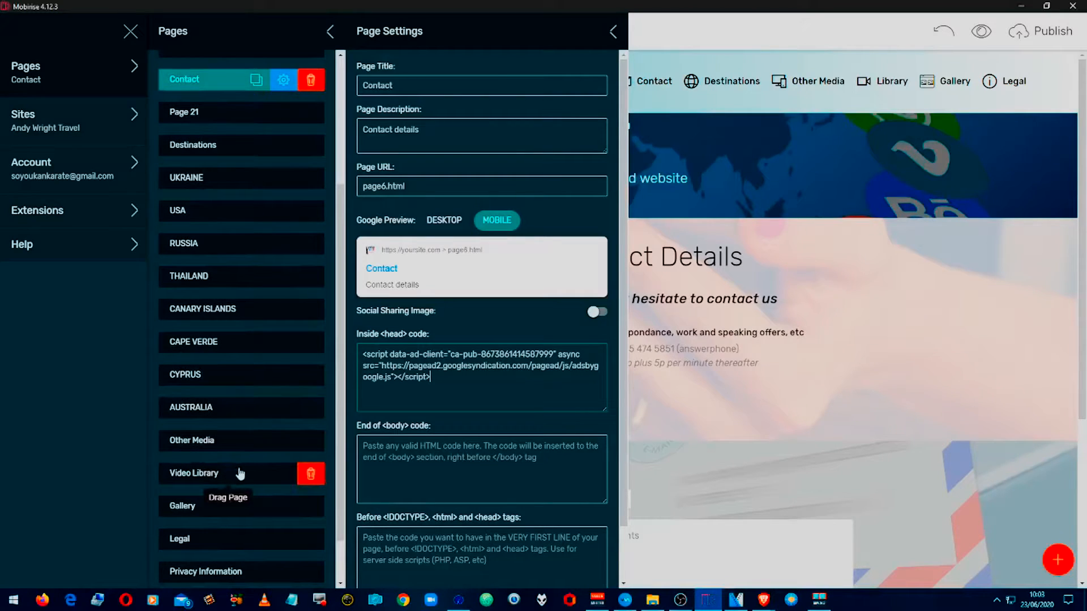
Paste the AdSense script into the Inside <head> code of the Video Library page and the Gallery page.
{"action": "left_click", "coordinate": [232, 477]}
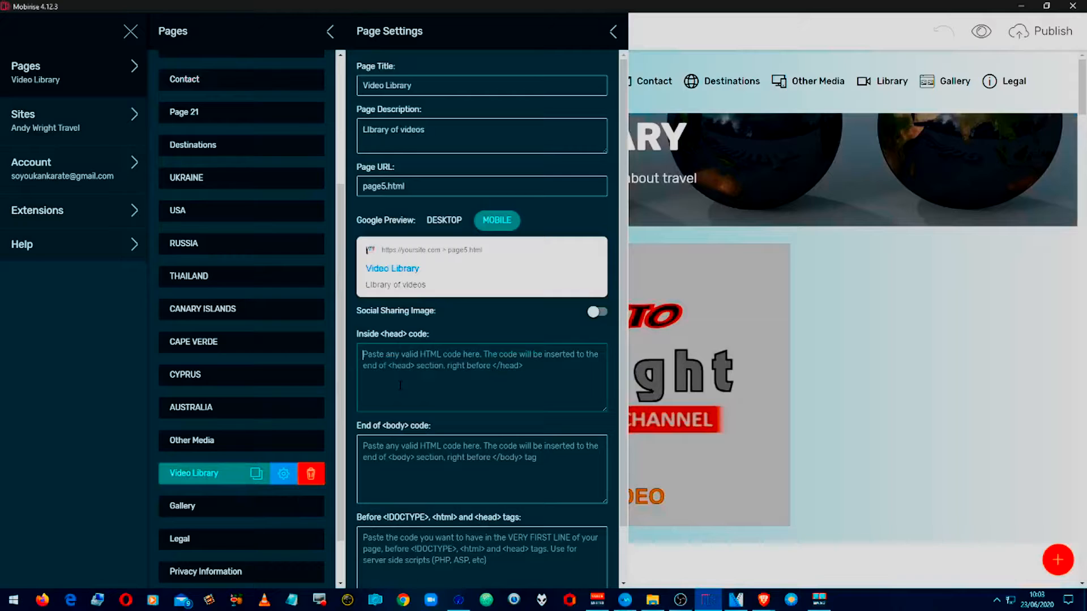
{"action": "key", "text": "ctrl+v"}
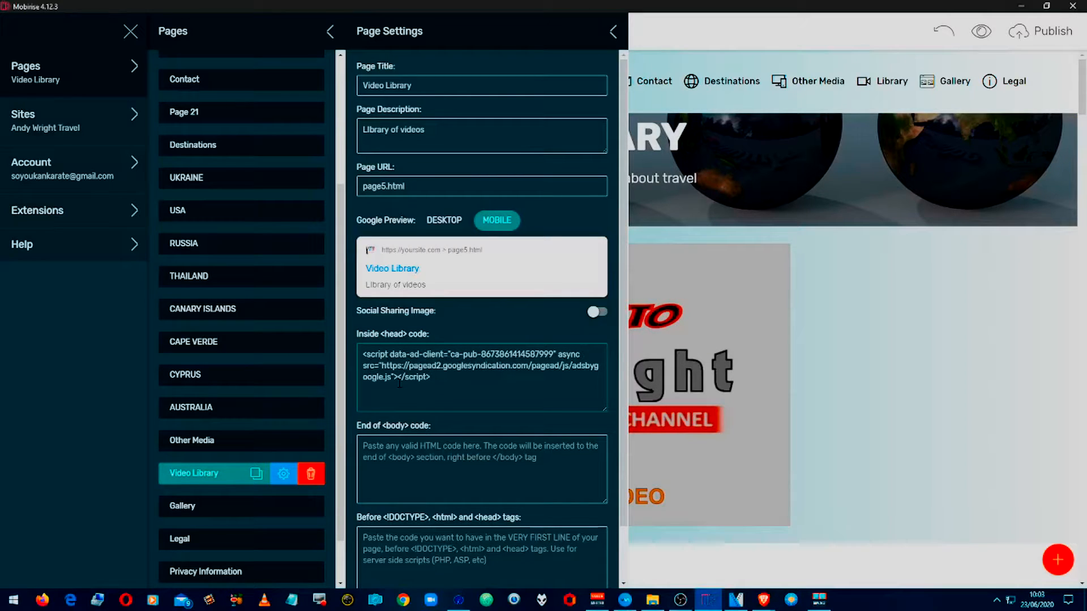
{"action": "left_click", "coordinate": [263, 511]}
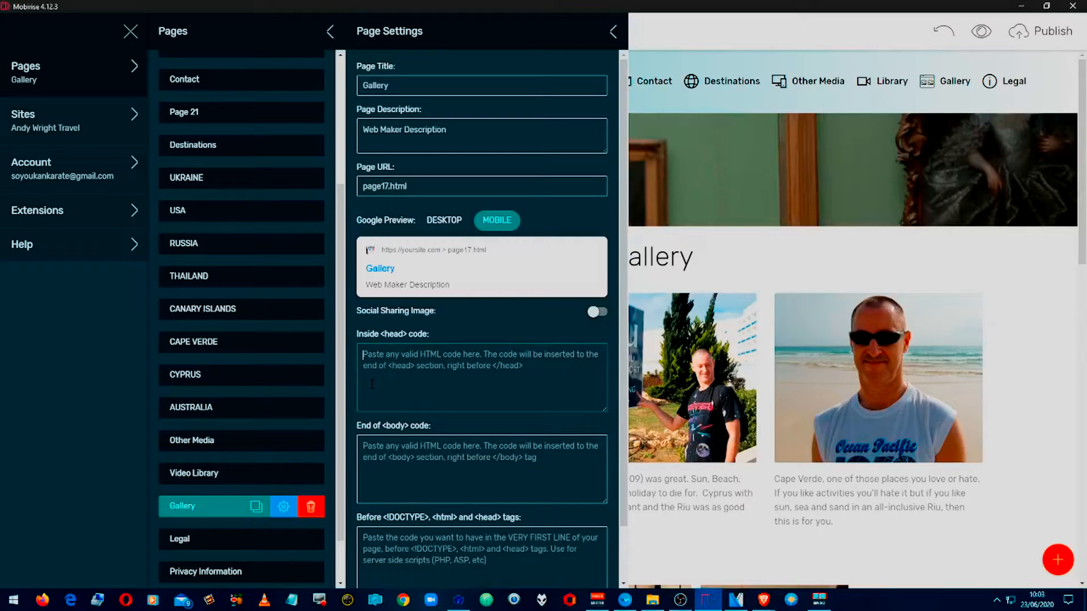
{"action": "key", "text": "ctrl+v"}
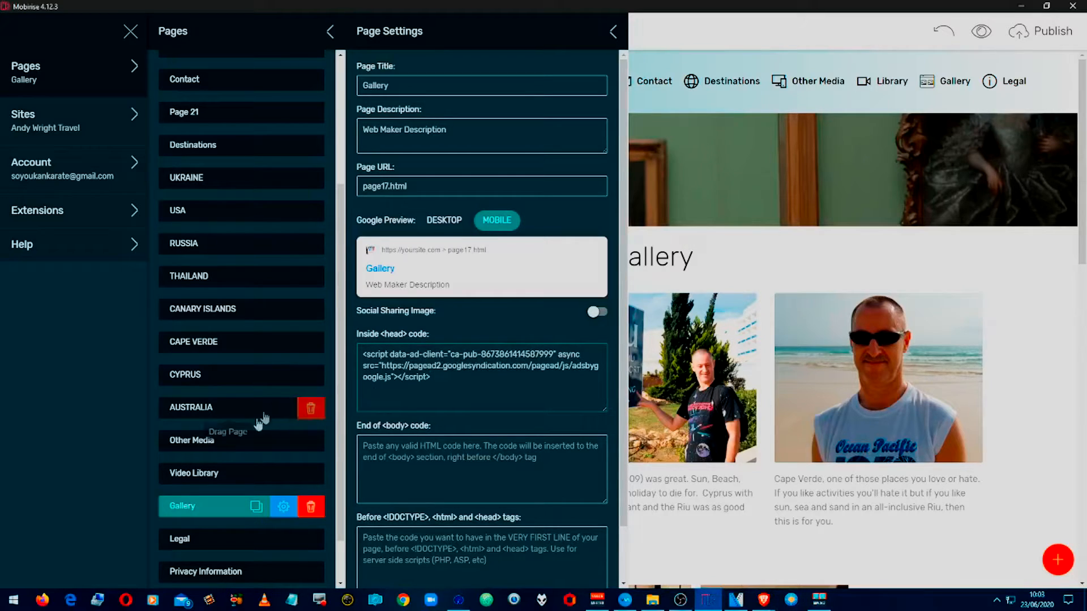
Paste the AdSense script into the Inside <head> code of the Other Media page and the AUSTRALIA page.
{"action": "left_click", "coordinate": [234, 442]}
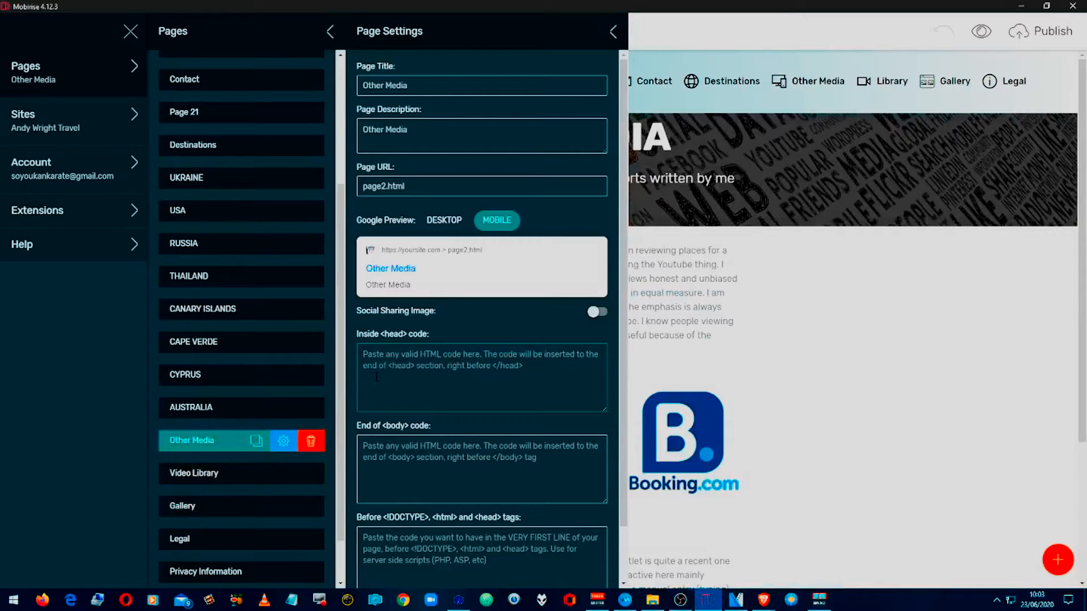
{"action": "key", "text": "ctrl+v"}
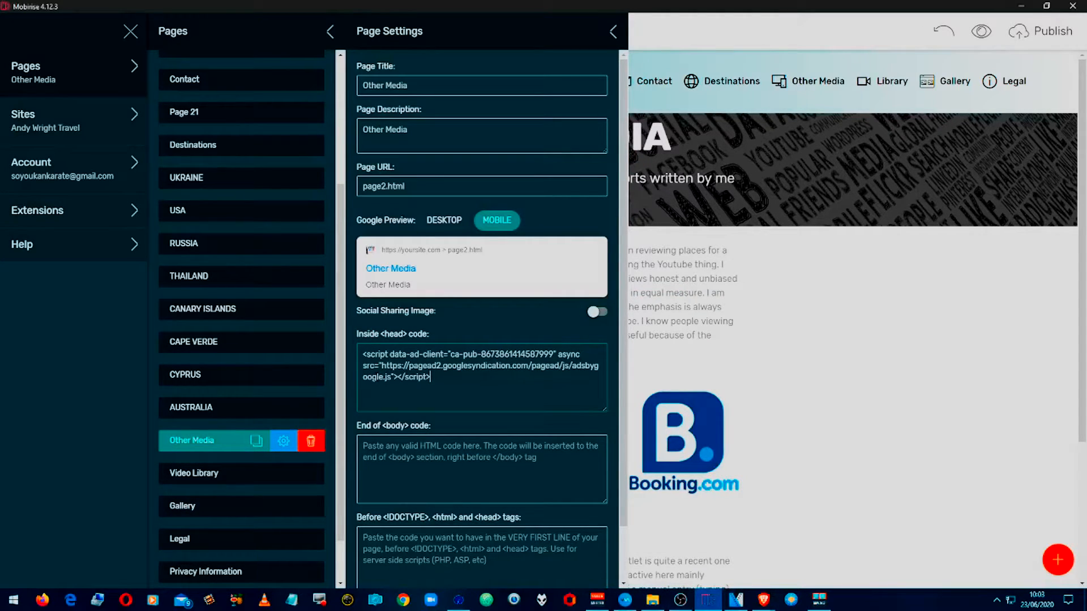
{"action": "left_click", "coordinate": [236, 408]}
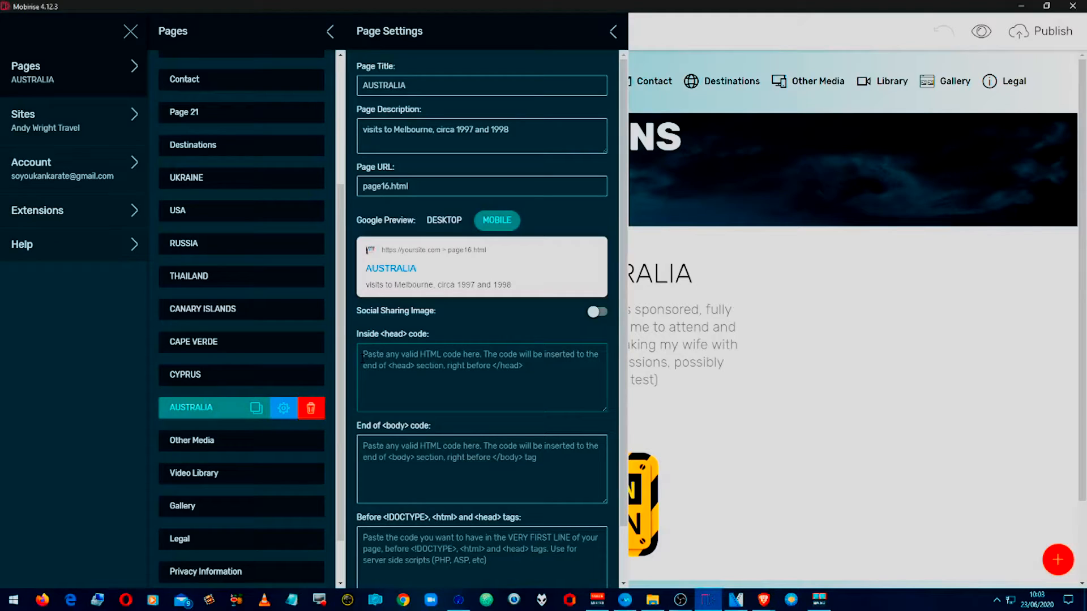
{"action": "key", "text": "ctrl+v"}
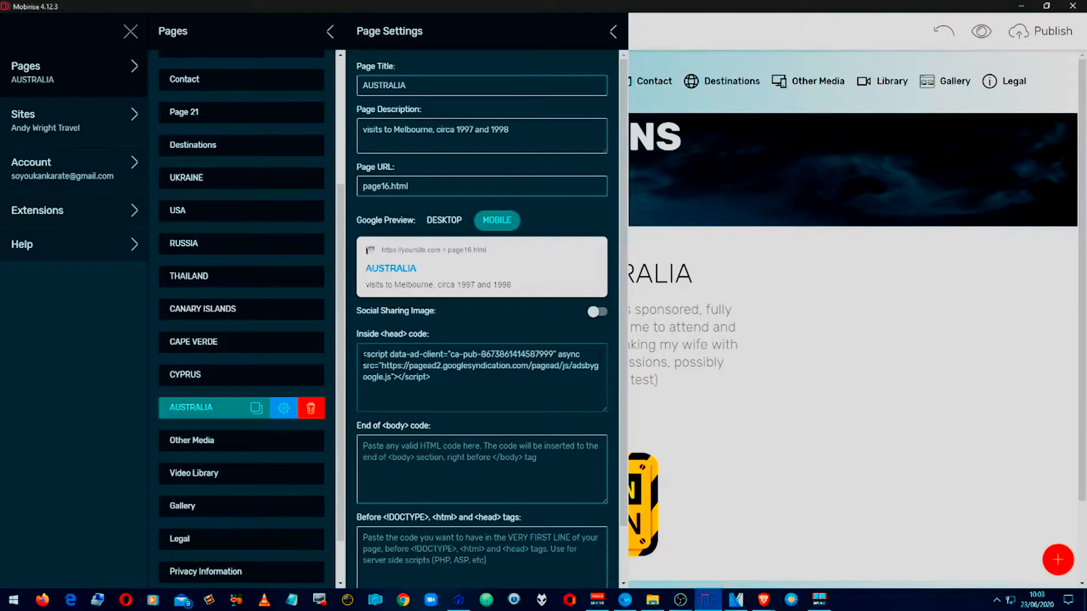
Paste the AdSense script into the Inside <head> code of the CYPRUS page and the CAPE VERDE page.
{"action": "left_click", "coordinate": [252, 377]}
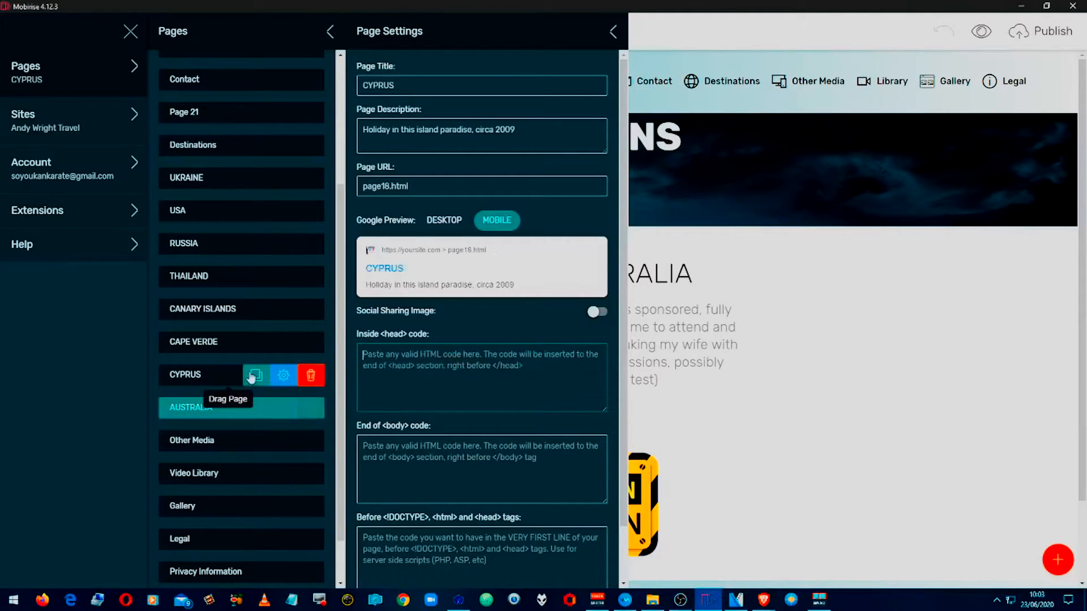
{"action": "left_click", "coordinate": [363, 355]}
{"action": "key", "text": "ctrl+v"}
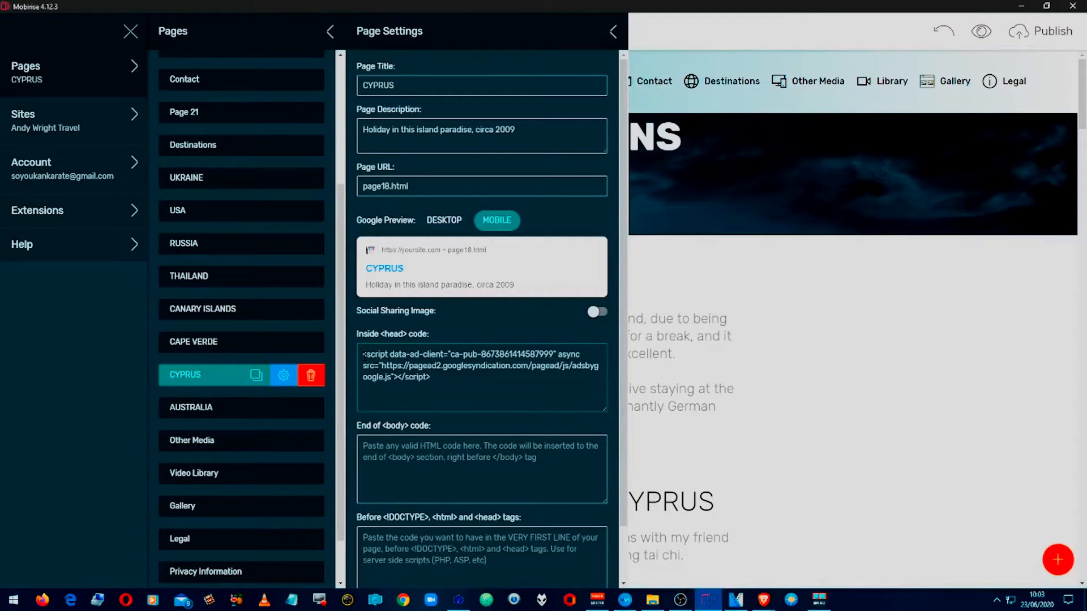
{"action": "left_click", "coordinate": [227, 346]}
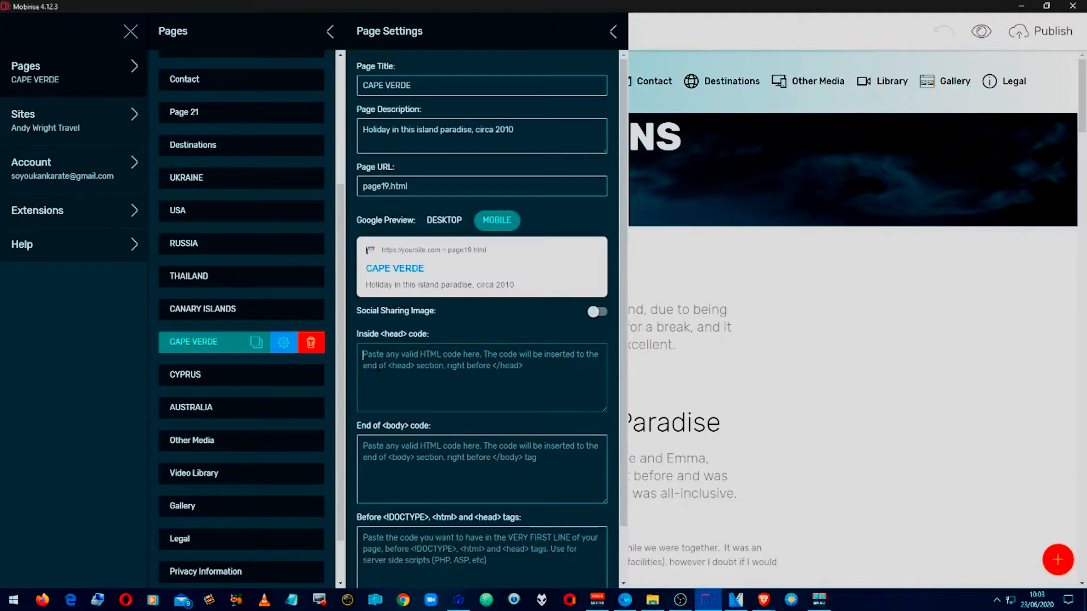
{"action": "left_click", "coordinate": [378, 369]}
{"action": "key", "text": "ctrl+v"}
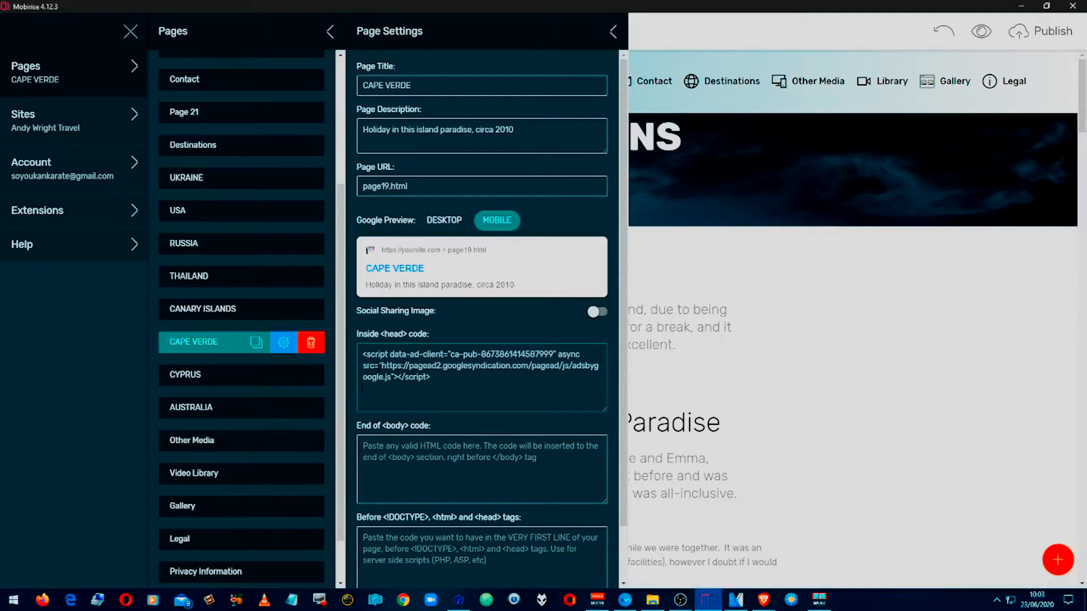
{"action": "key", "text": "BackSpace"}
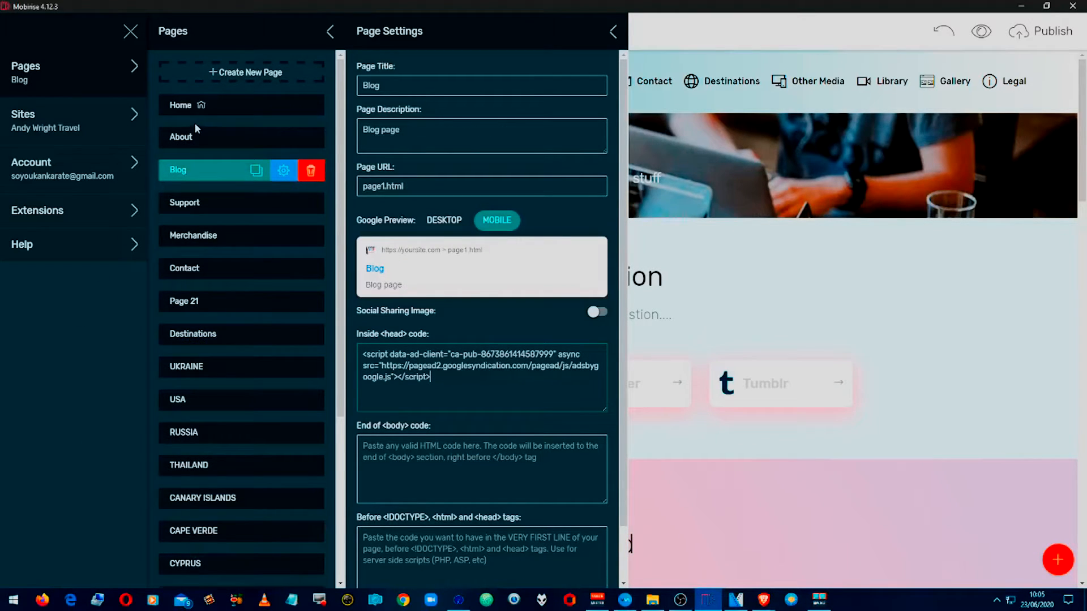
Go back to the Home page and check its Inside <head> code.
{"action": "left_click", "coordinate": [221, 111]}
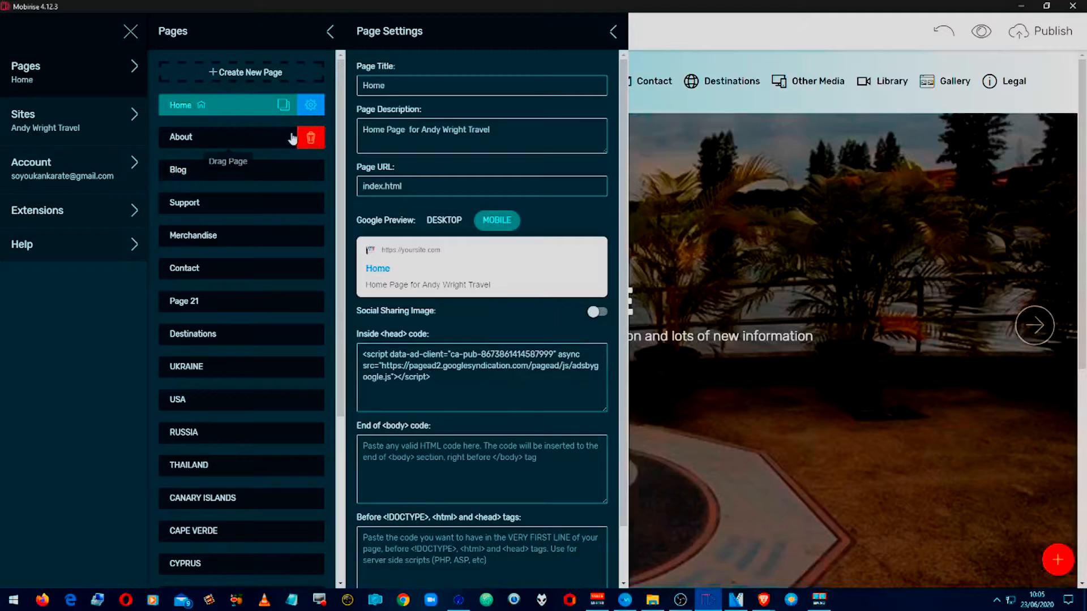
{"action": "left_click", "coordinate": [736, 302]}
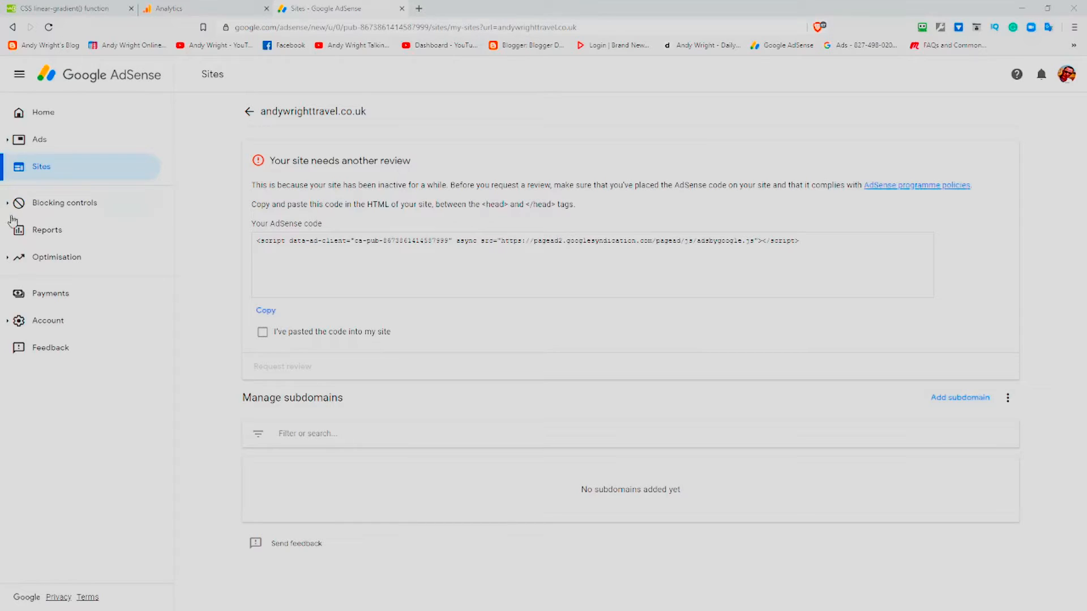
In Google AdSense, confirm that the code has been pasted into the travel site and request a review.
{"action": "left_click", "coordinate": [261, 332]}
{"action": "left_click", "coordinate": [278, 366]}
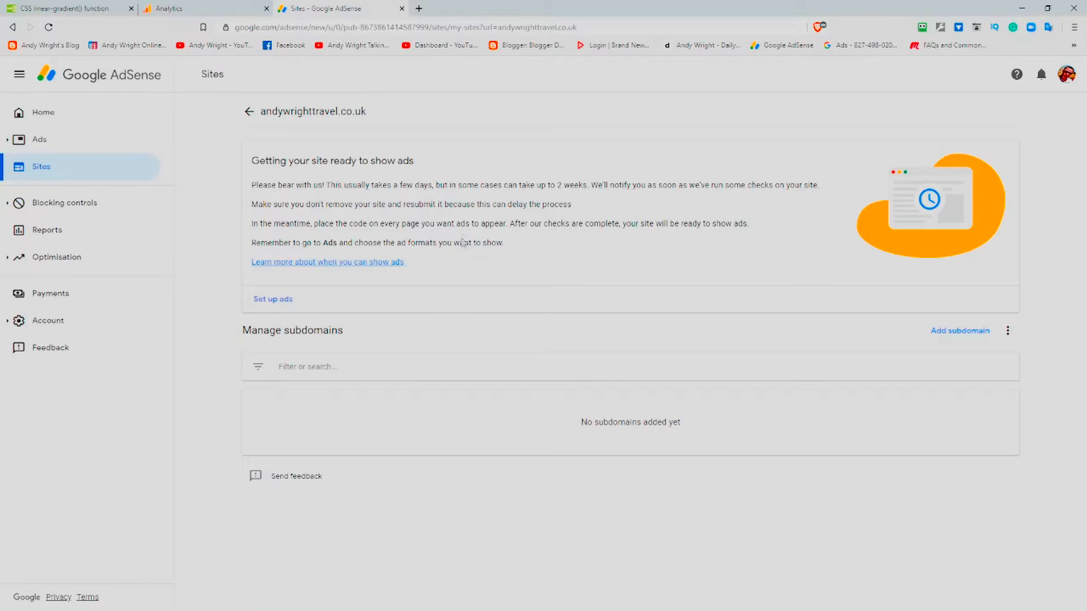
Open the Ads overview and go through the Auto ads introduction until it is dismissed with Get Started.
{"action": "left_click", "coordinate": [35, 148]}
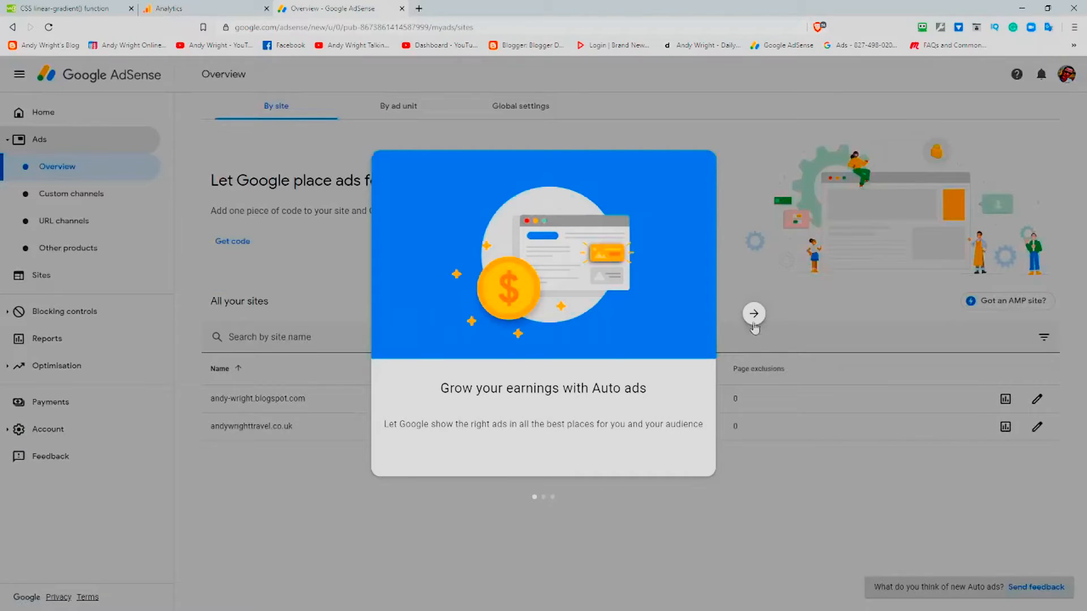
{"action": "left_click", "coordinate": [755, 315]}
{"action": "left_click", "coordinate": [755, 314]}
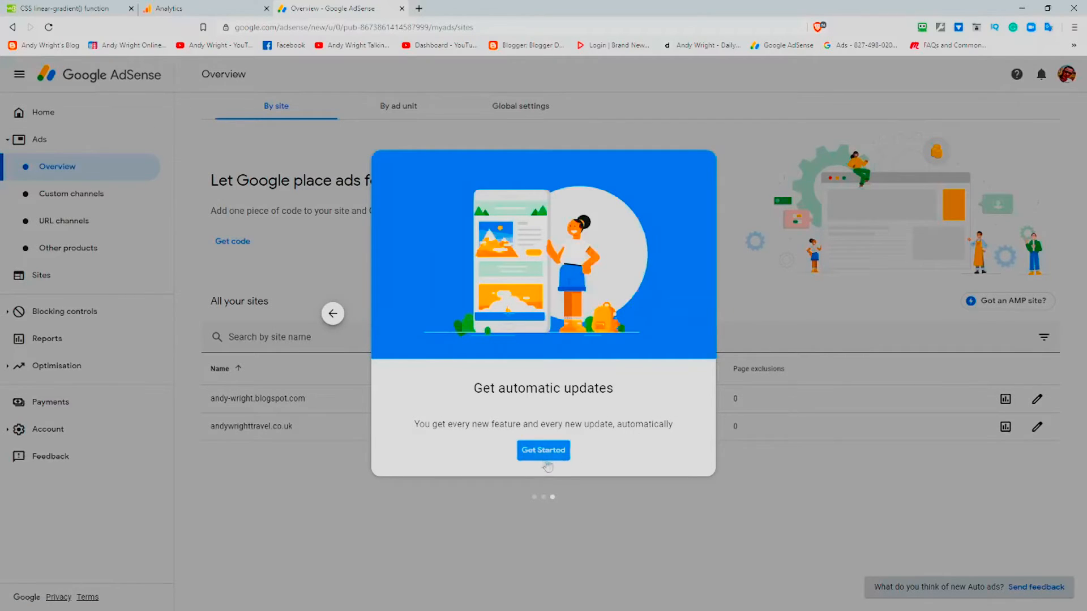
{"action": "left_click", "coordinate": [543, 452]}
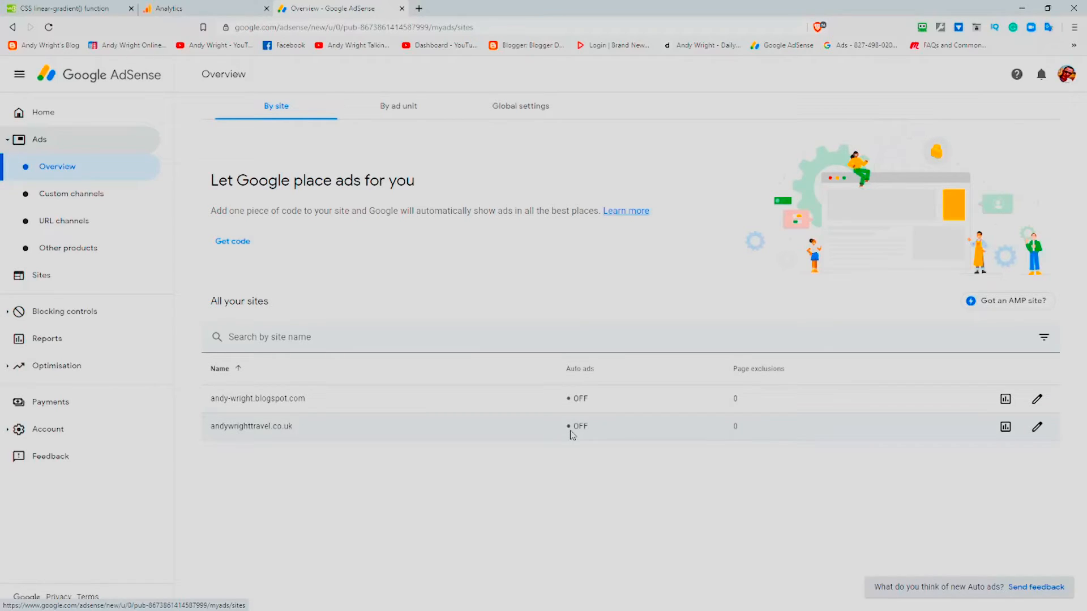
Open the ad settings of the .co.uk travel site and look through its mobile preview down to the footer.
{"action": "left_click", "coordinate": [1035, 430]}
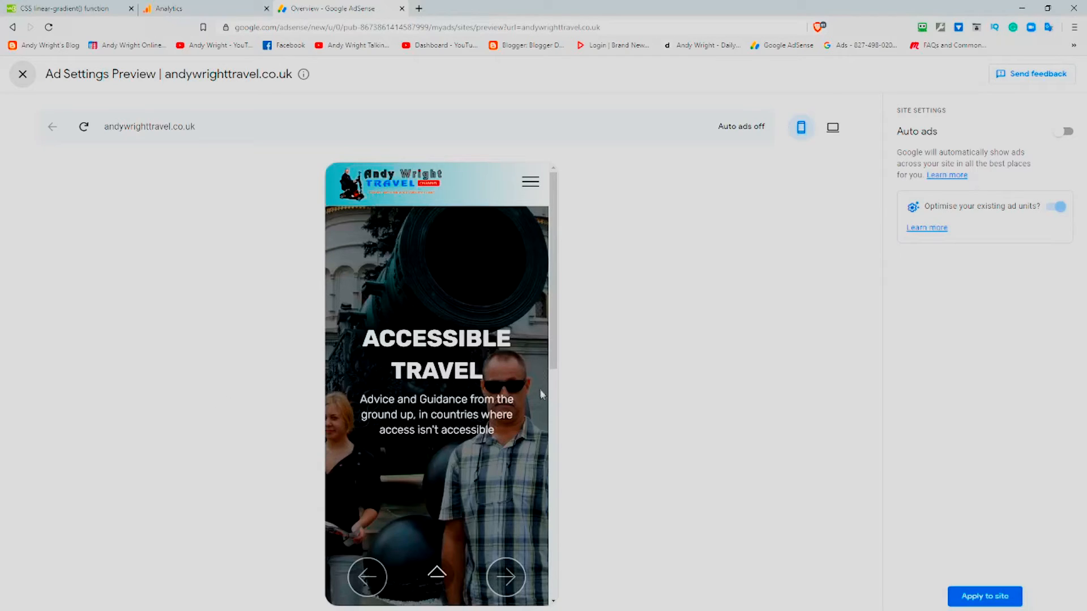
{"action": "scroll", "coordinate": [542, 392], "scroll_direction": "down", "scroll_amount": 5}
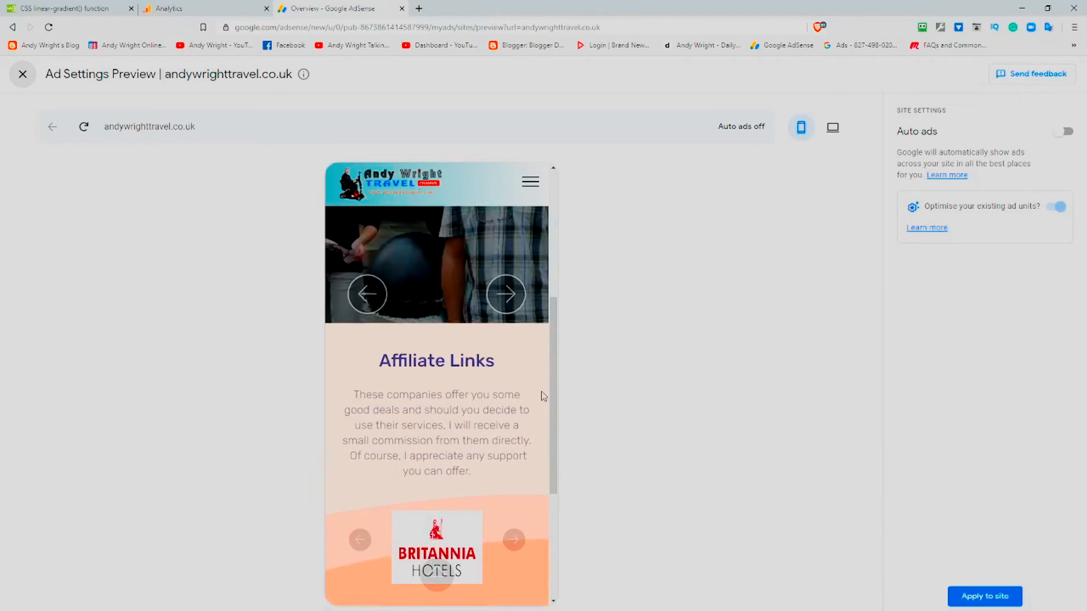
{"action": "scroll", "coordinate": [544, 396], "scroll_direction": "down", "scroll_amount": 4}
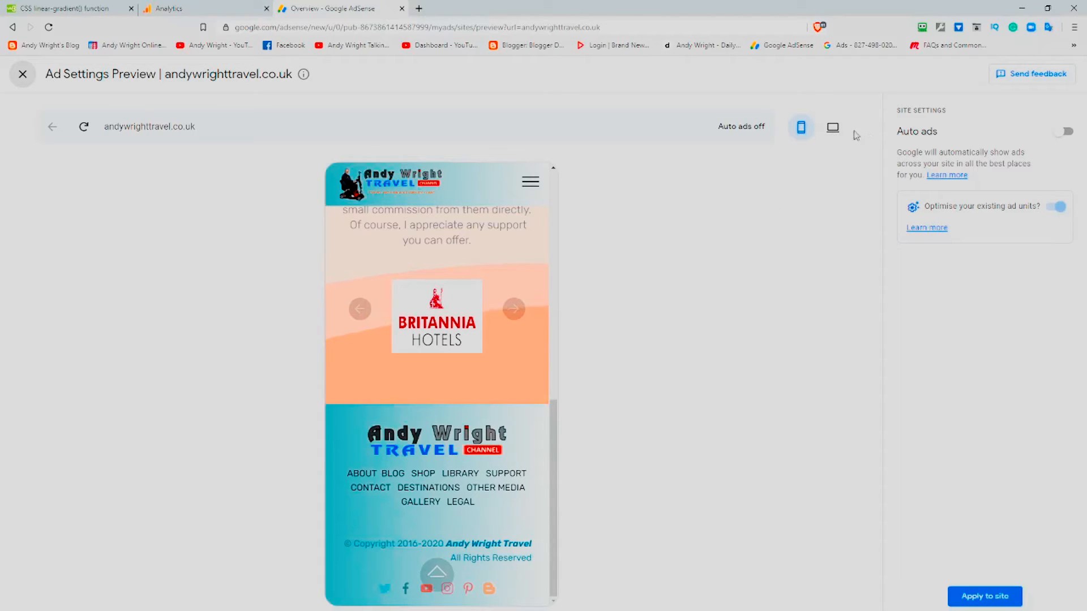
Switch the ad settings preview to desktop view and examine the page layout from the header to the footer.
{"action": "left_click", "coordinate": [835, 137]}
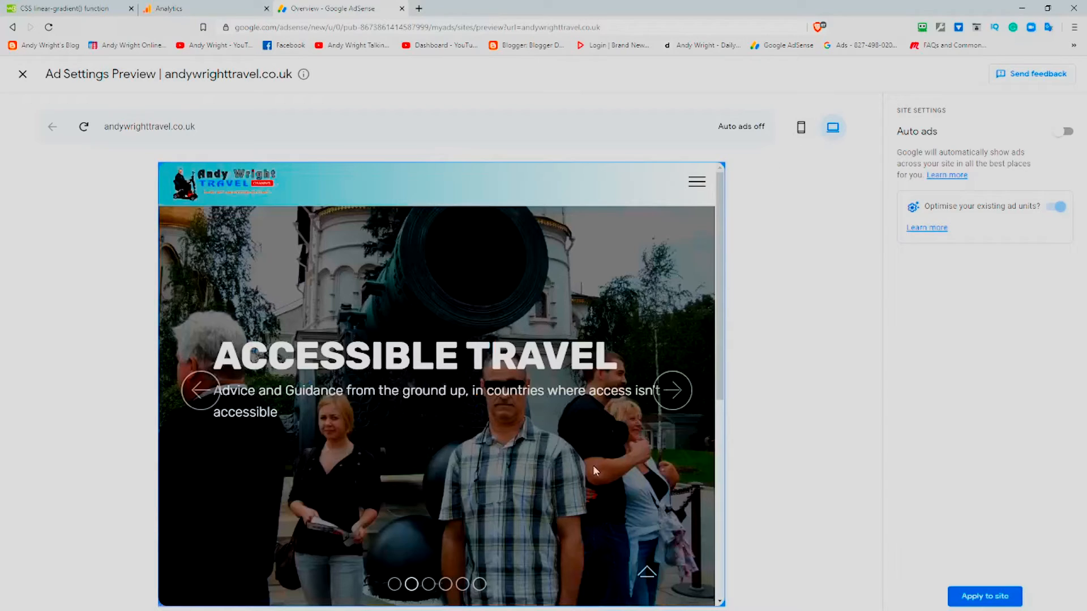
{"action": "scroll", "coordinate": [616, 403], "scroll_direction": "down", "scroll_amount": 3}
{"action": "scroll", "coordinate": [617, 406], "scroll_direction": "down", "scroll_amount": 2}
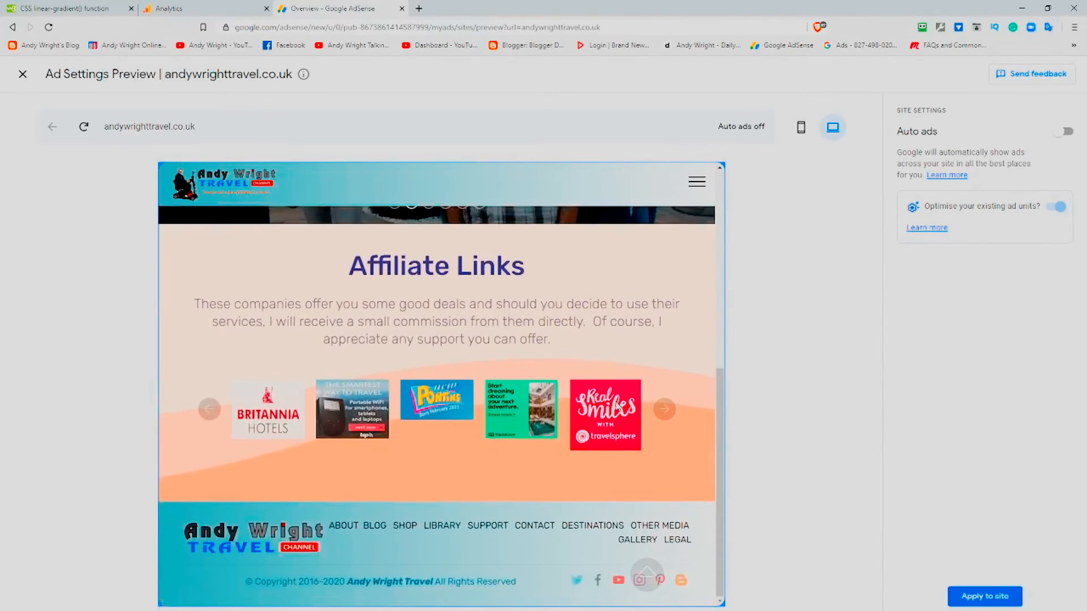
{"action": "scroll", "coordinate": [617, 406], "scroll_direction": "up", "scroll_amount": 5}
{"action": "scroll", "coordinate": [615, 402], "scroll_direction": "down", "scroll_amount": 5}
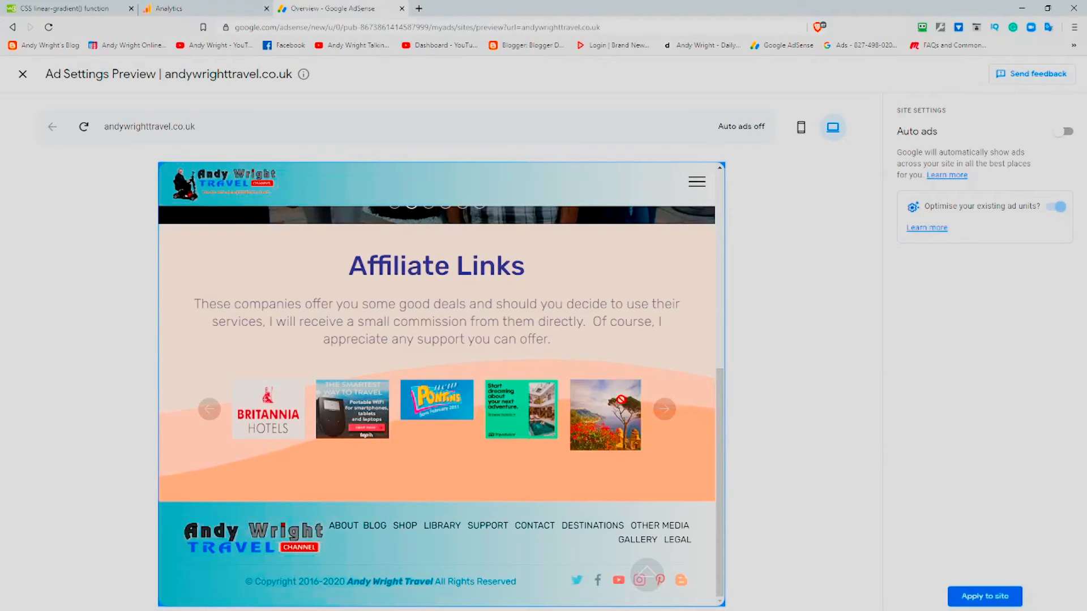
{"action": "scroll", "coordinate": [621, 402], "scroll_direction": "up", "scroll_amount": 5}
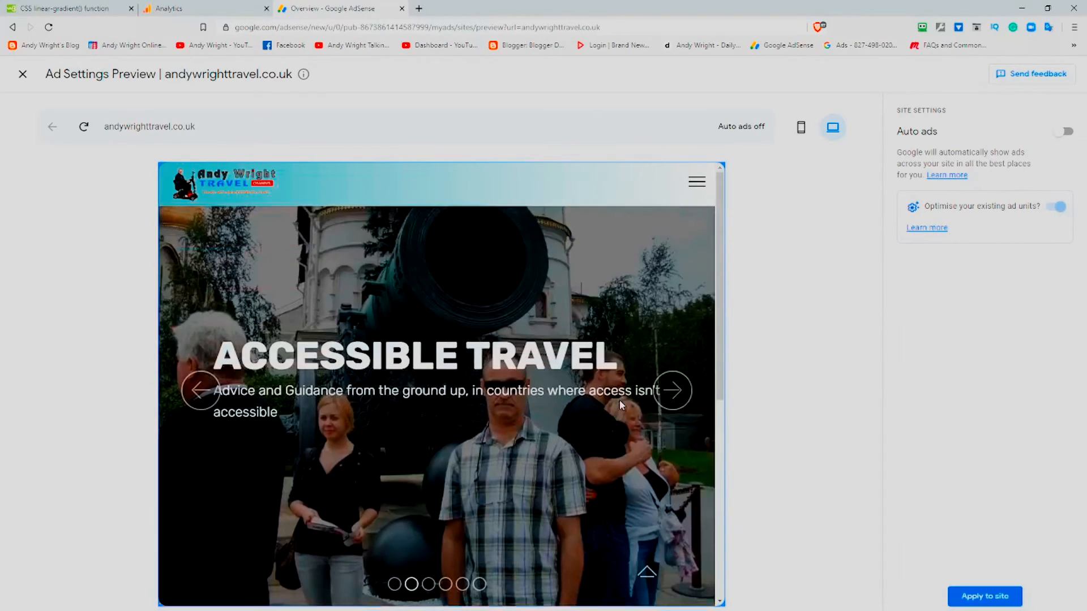
{"action": "scroll", "coordinate": [619, 400], "scroll_direction": "down", "scroll_amount": 5}
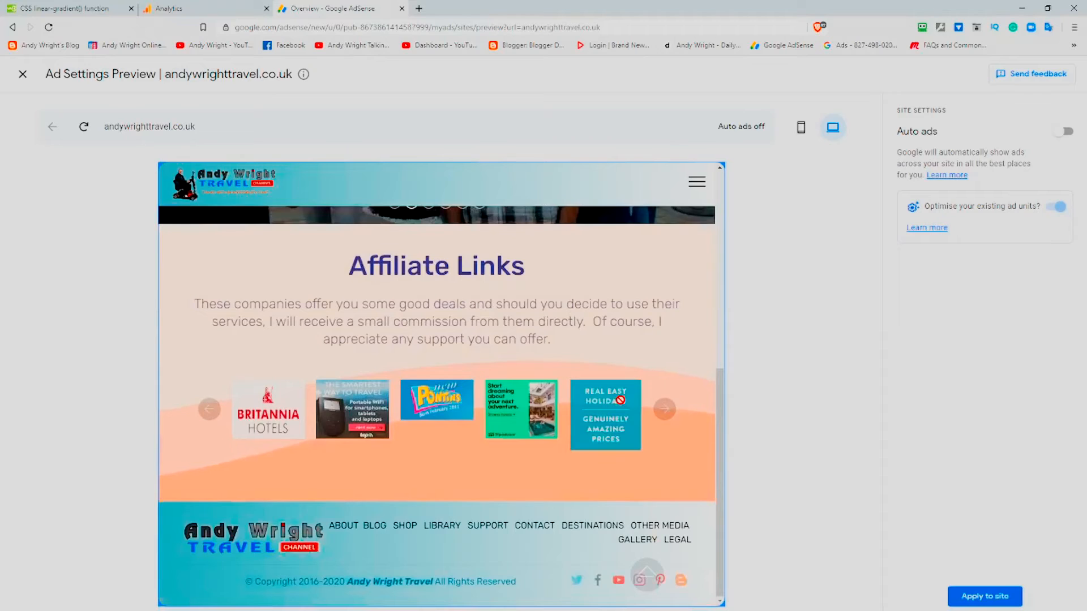
{"action": "scroll", "coordinate": [619, 399], "scroll_direction": "down", "scroll_amount": 1}
{"action": "scroll", "coordinate": [616, 402], "scroll_direction": "up", "scroll_amount": 10}
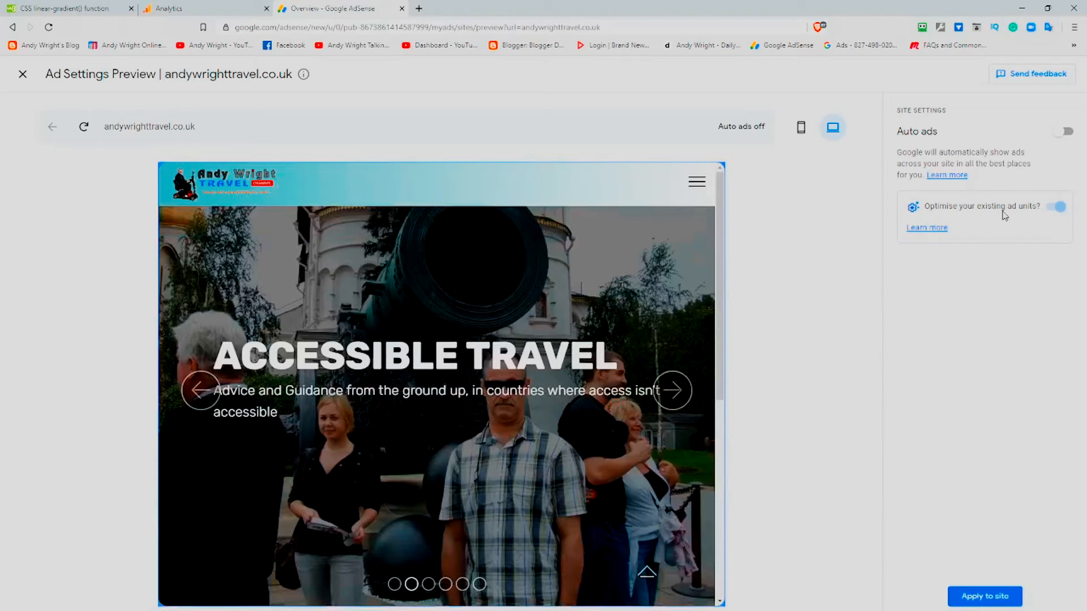
Turn on Auto ads for the travel site and check the ad placement in the desktop preview.
{"action": "left_click", "coordinate": [1067, 134]}
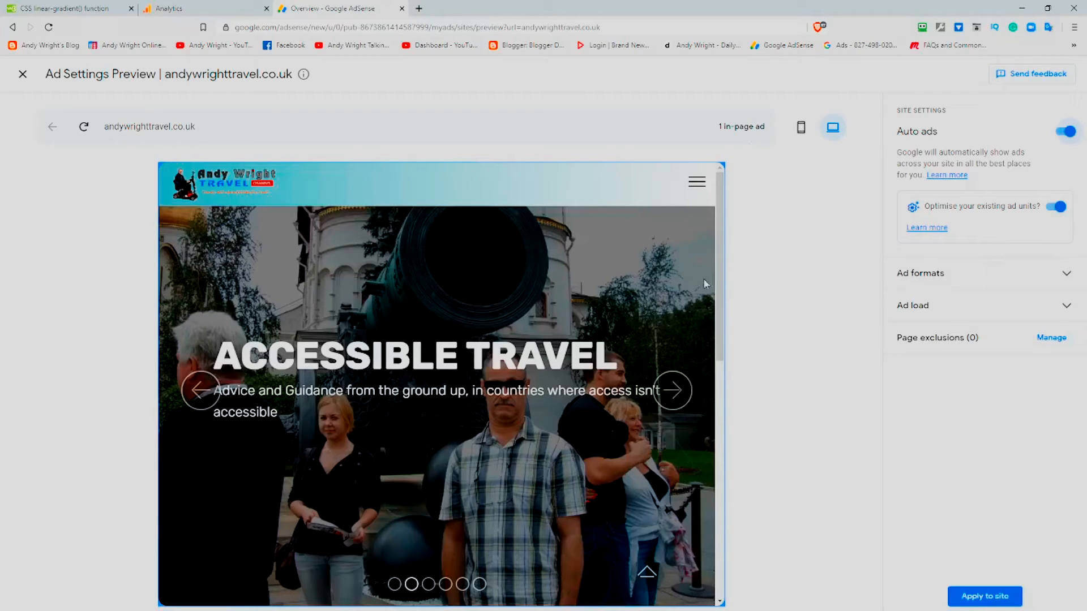
{"action": "scroll", "coordinate": [671, 290], "scroll_direction": "down", "scroll_amount": 5}
{"action": "scroll", "coordinate": [677, 291], "scroll_direction": "up", "scroll_amount": 2}
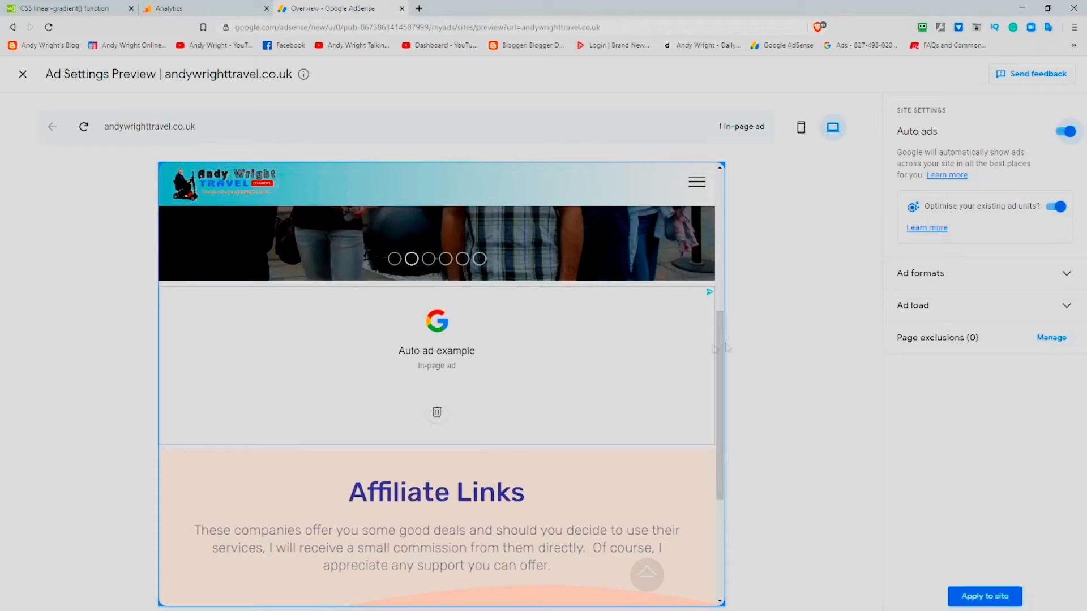
Review the ad formats and ad load settings, then apply the Auto ads settings to the site with Apply now and save.
{"action": "left_click", "coordinate": [995, 279]}
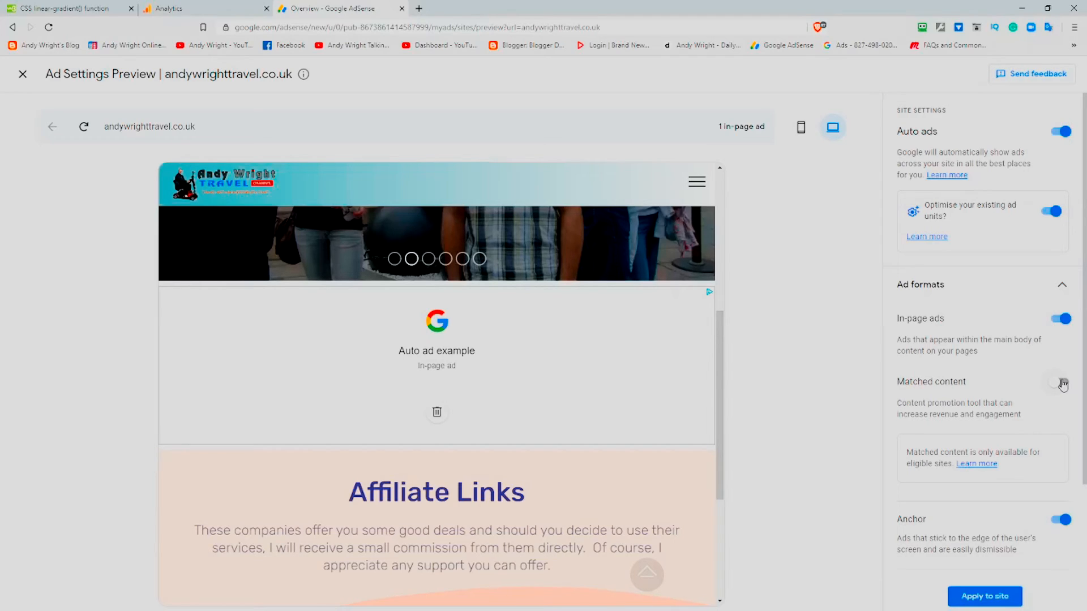
{"action": "scroll", "coordinate": [1063, 385], "scroll_direction": "down", "scroll_amount": 3}
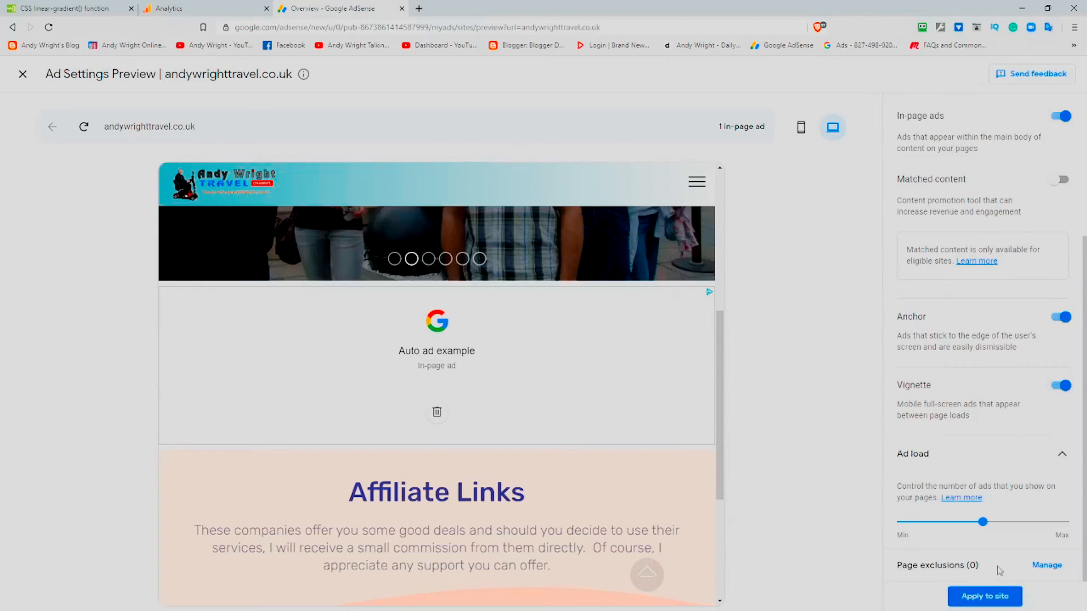
{"action": "left_click", "coordinate": [991, 598]}
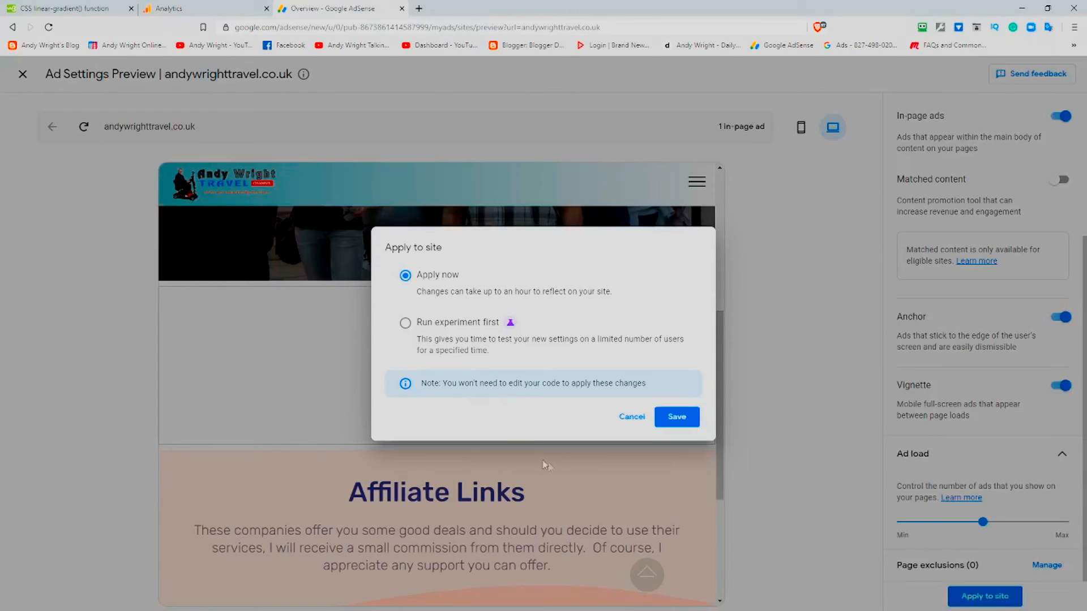
{"action": "left_click", "coordinate": [686, 417]}
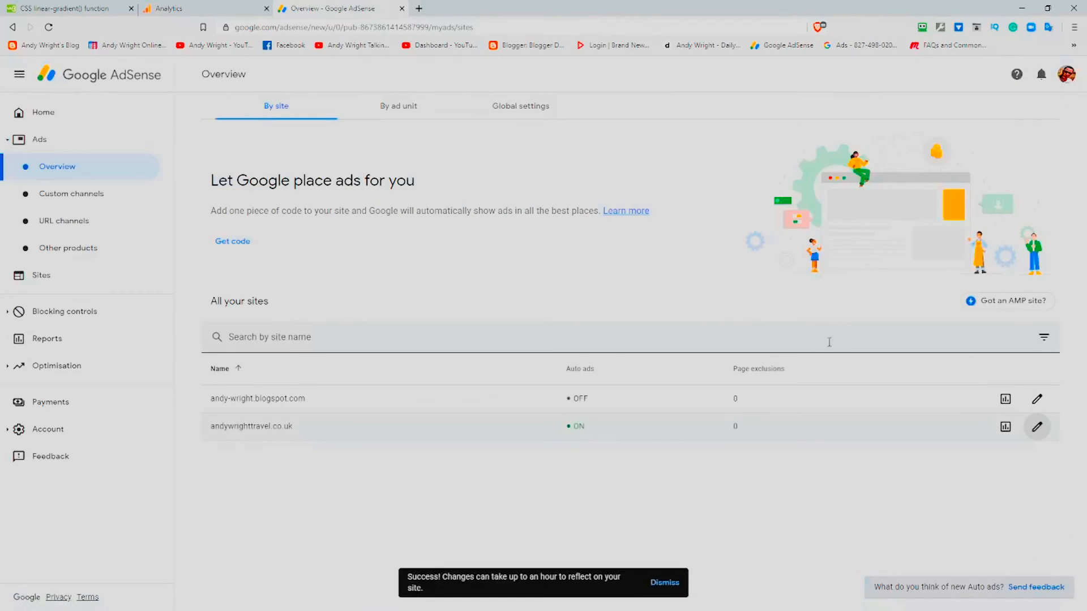